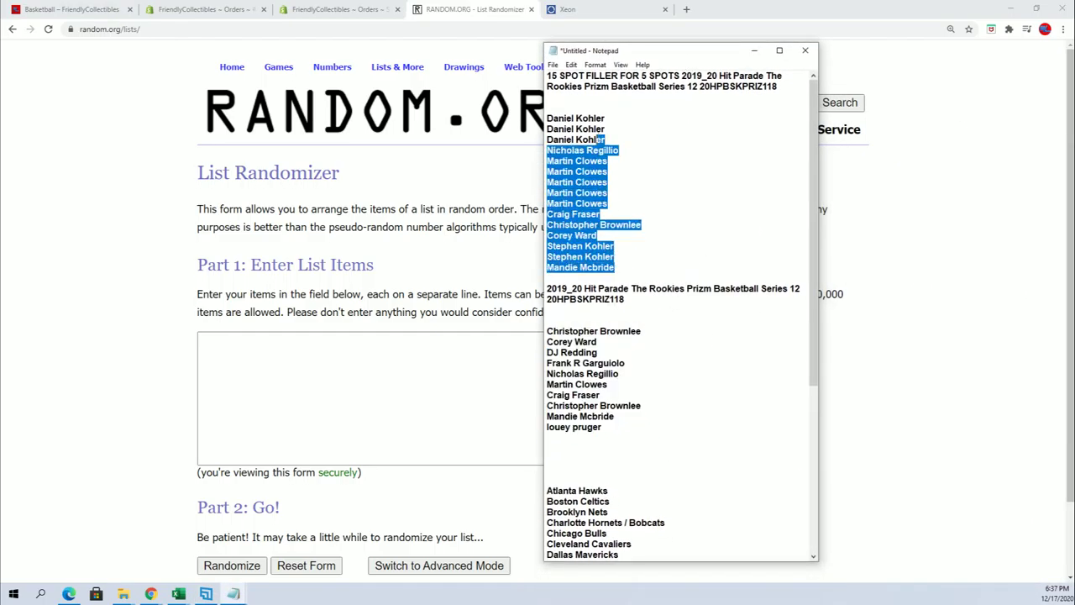
- Copy the fifteen owner names under the 15 SPOT FILLER header in Notepad
right_click(580, 132)
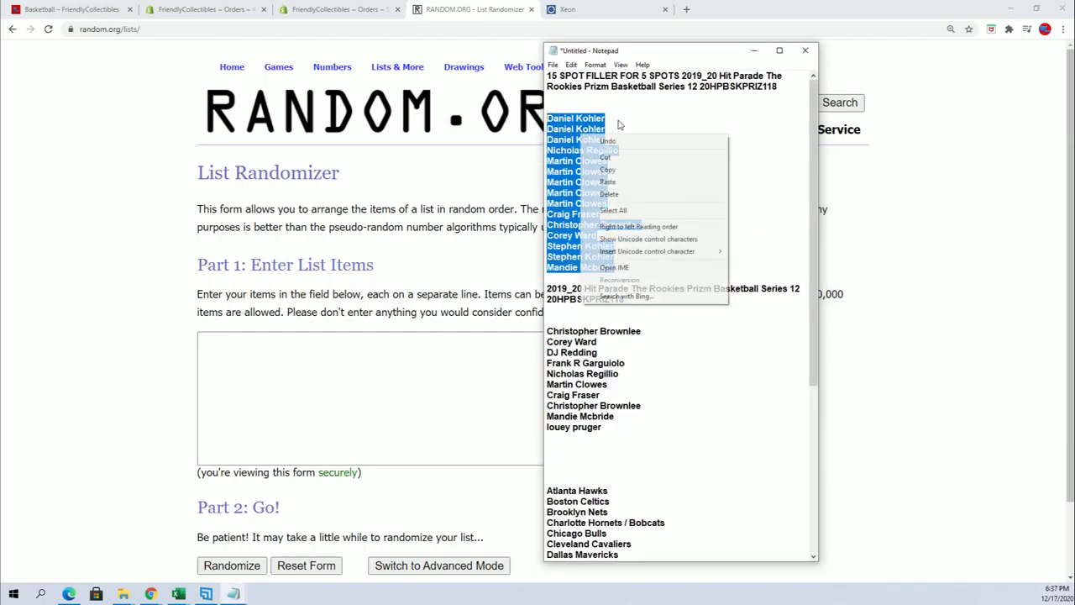
click(614, 173)
drag(647, 75, 551, 76)
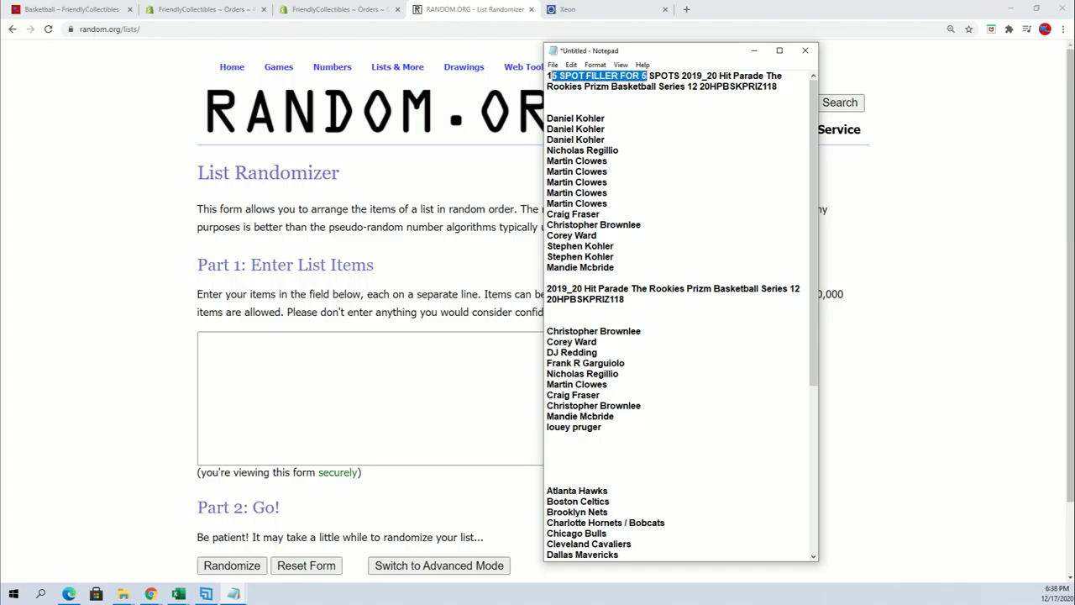
- Paste the fifteen names into the List Randomizer box and randomize them
right_click(297, 347)
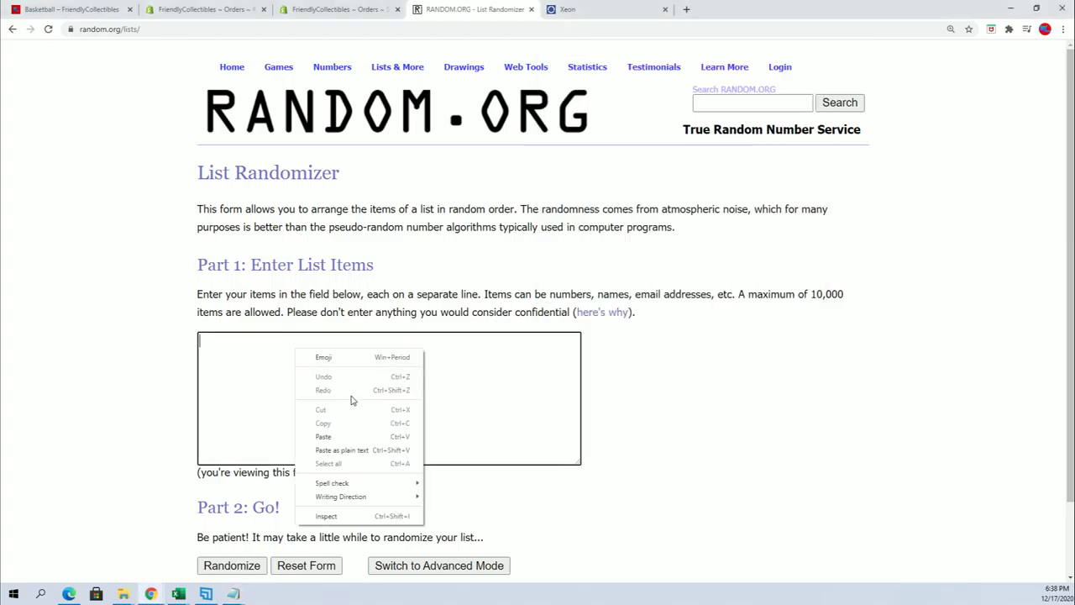
click(336, 434)
scroll(588, 451, down, 1)
click(257, 483)
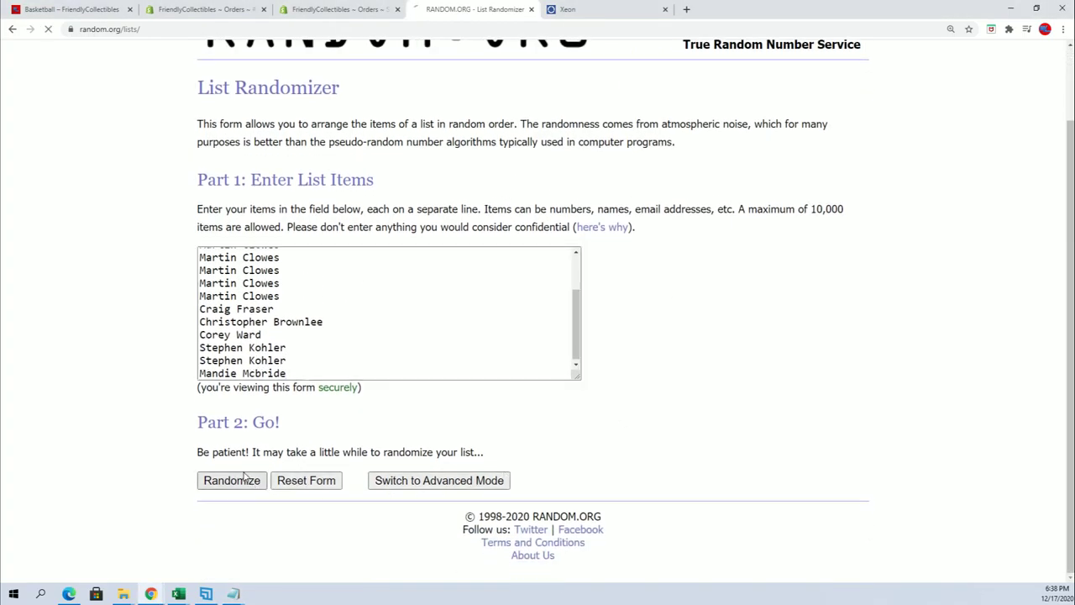
- Reshuffle the list six more times and select the final 15 results
scroll(216, 475, down, 1)
click(218, 478)
scroll(204, 446, down, 1)
click(217, 480)
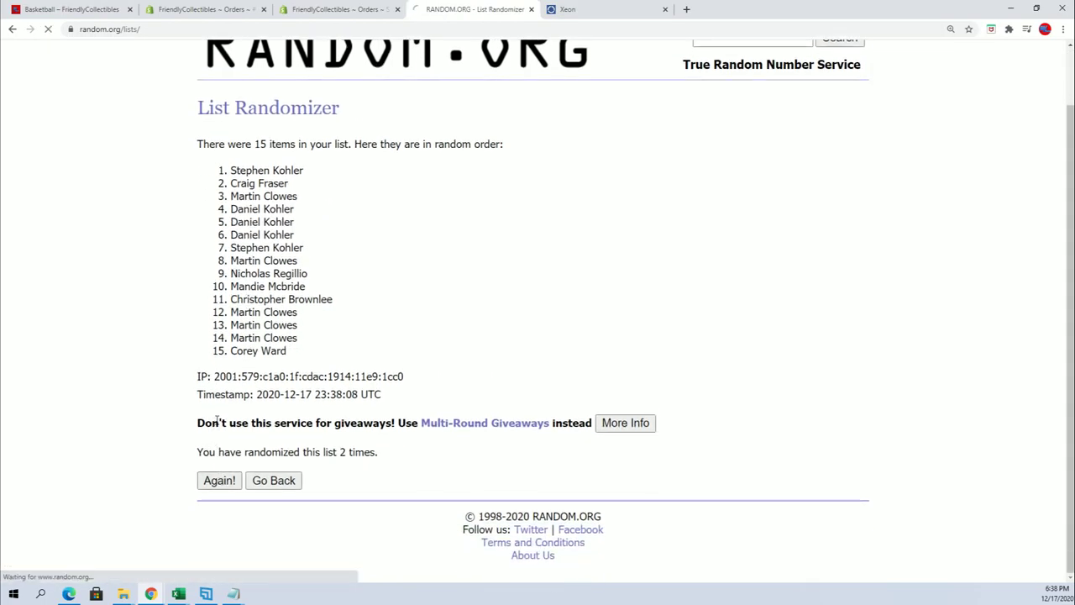
click(216, 483)
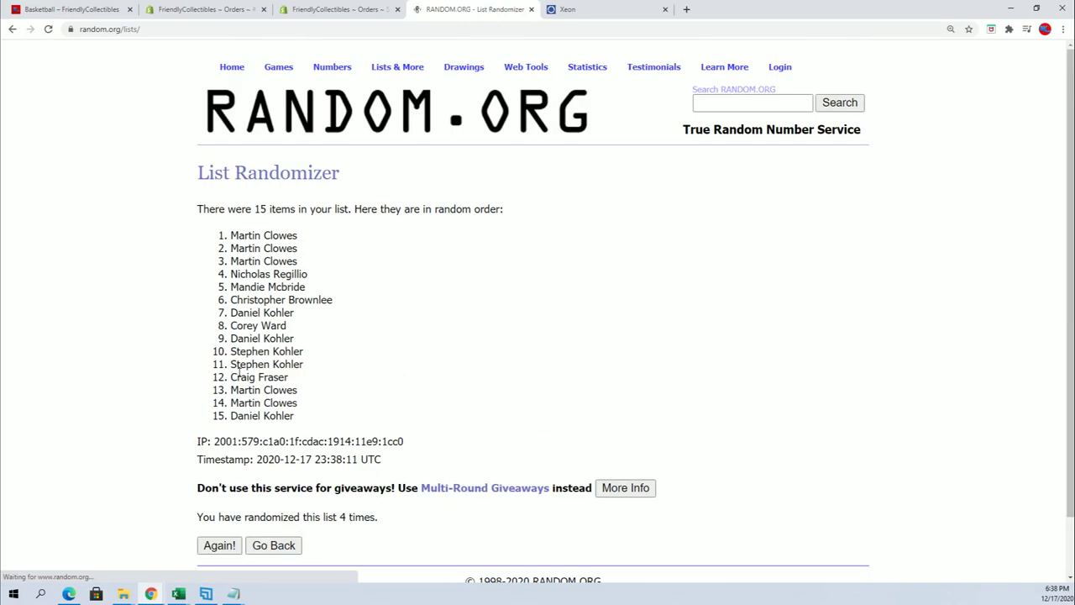
scroll(251, 394, down, 1)
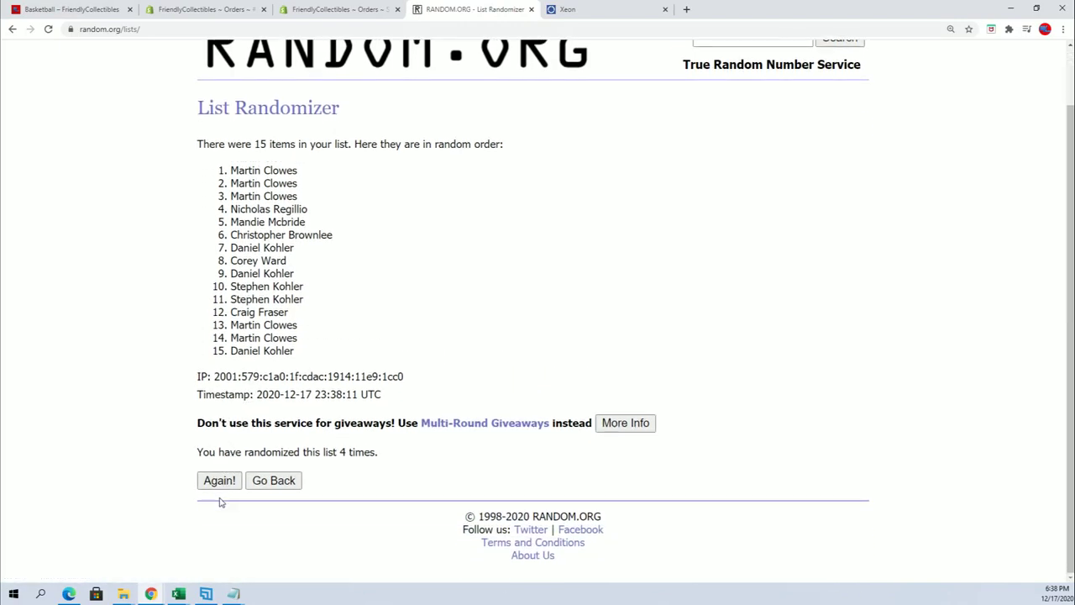
click(223, 485)
click(209, 482)
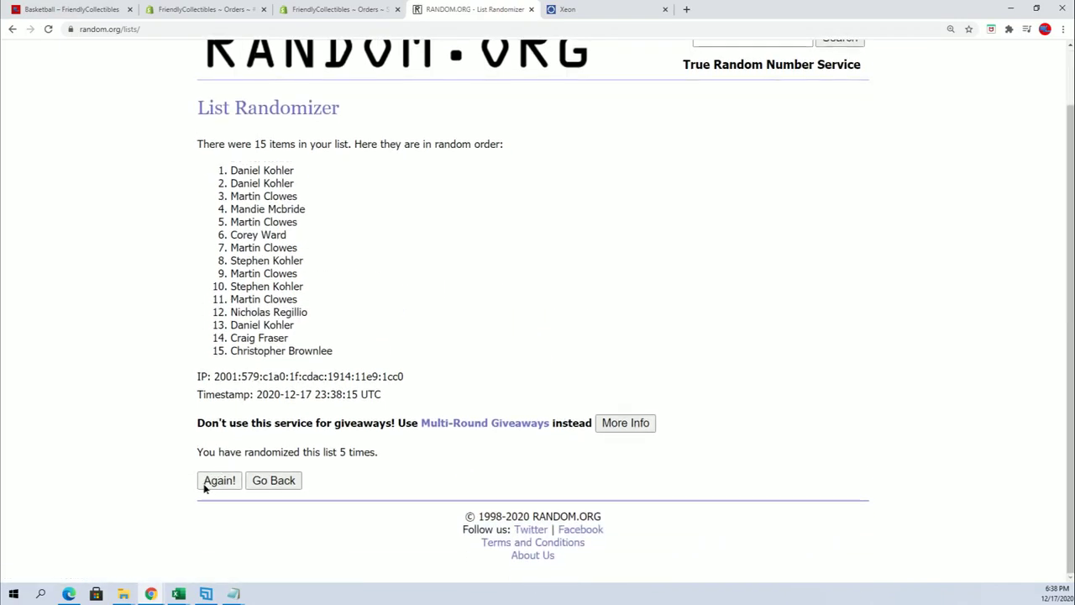
click(217, 481)
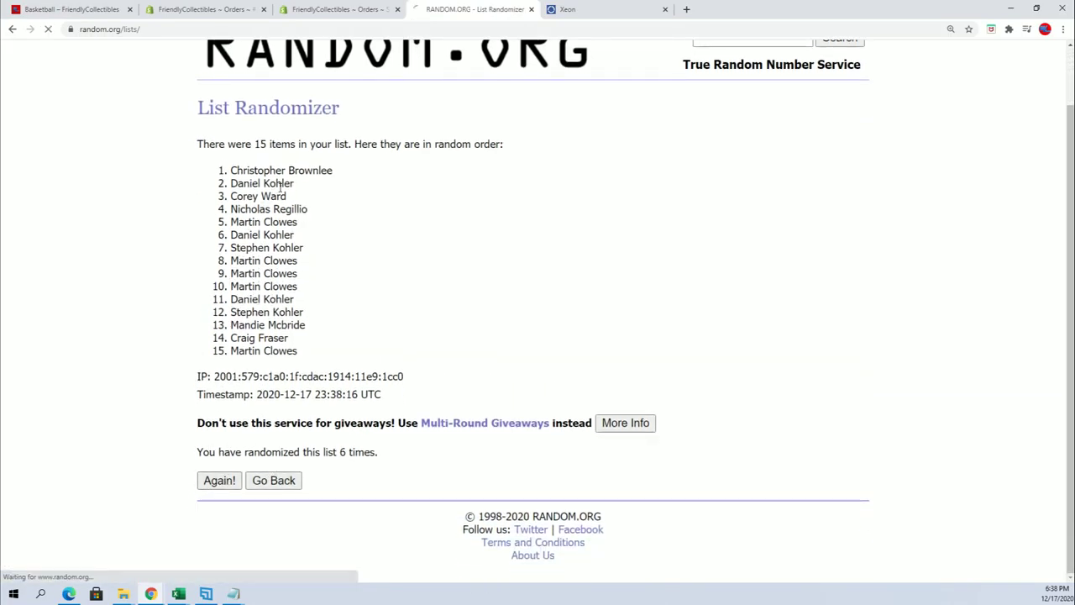
scroll(307, 205, down, 1)
drag(231, 169, 330, 353)
right_click(284, 299)
- Copy the first five randomized names from the results
click(299, 312)
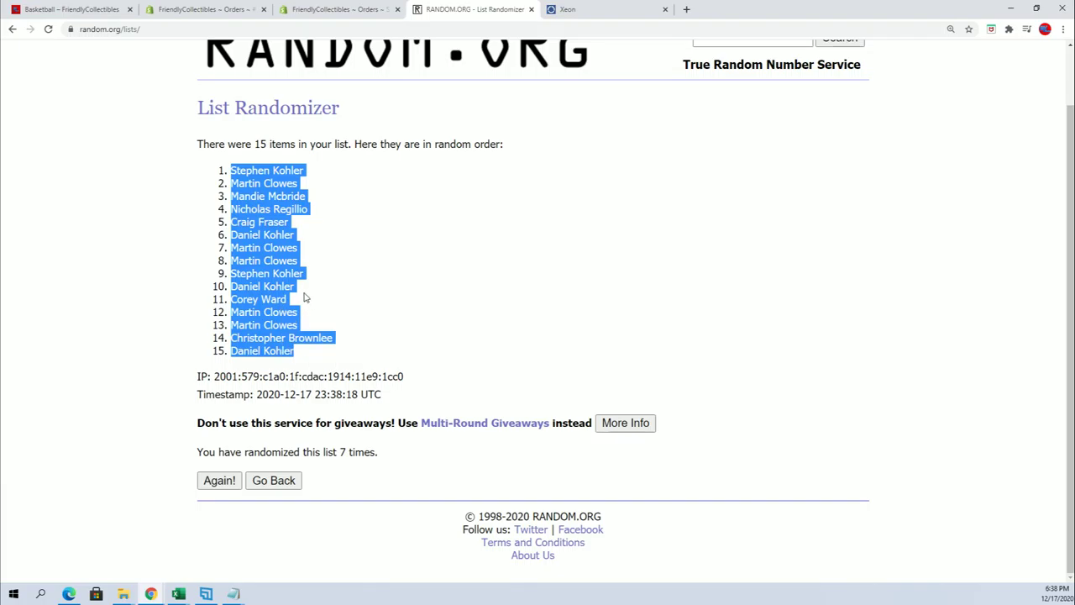
click(272, 186)
drag(282, 220, 221, 173)
right_click(248, 168)
click(277, 180)
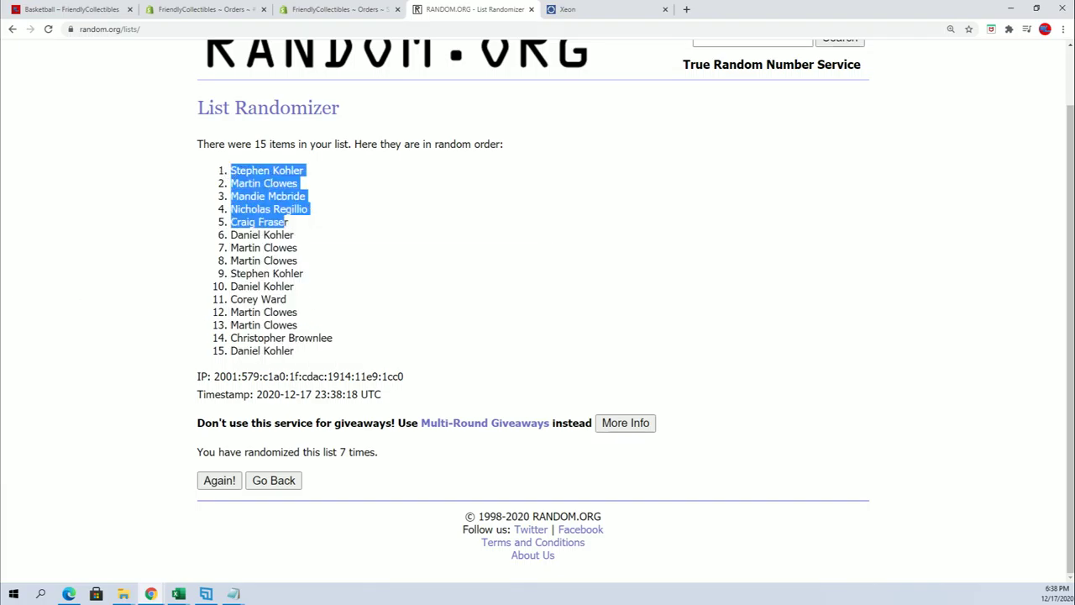
- Paste the five names below Notepad's second list and select the first header block
click(234, 594)
right_click(607, 261)
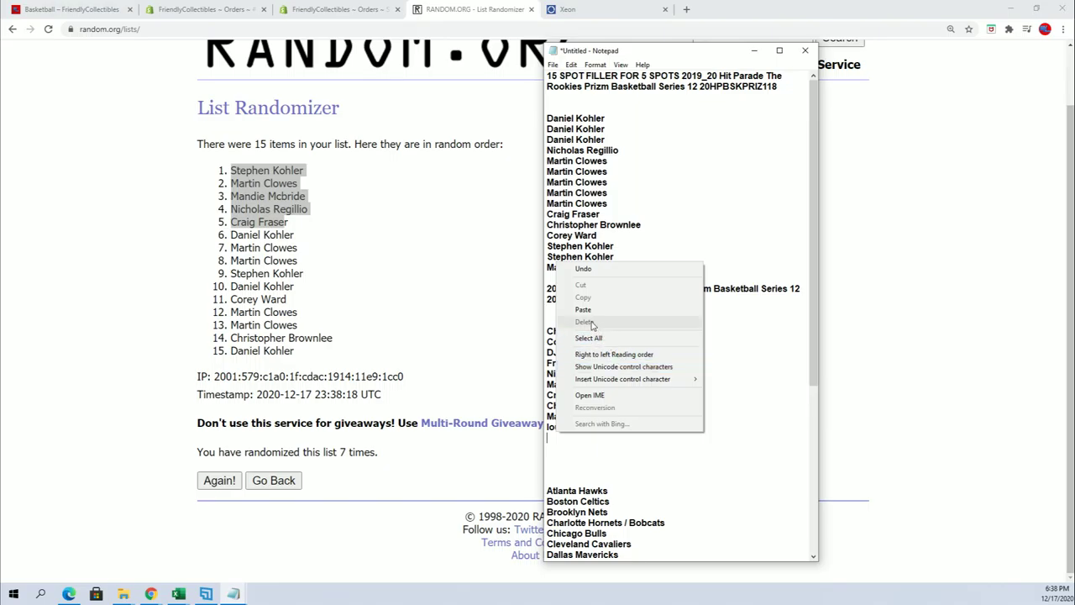
click(642, 314)
drag(614, 268, 510, 74)
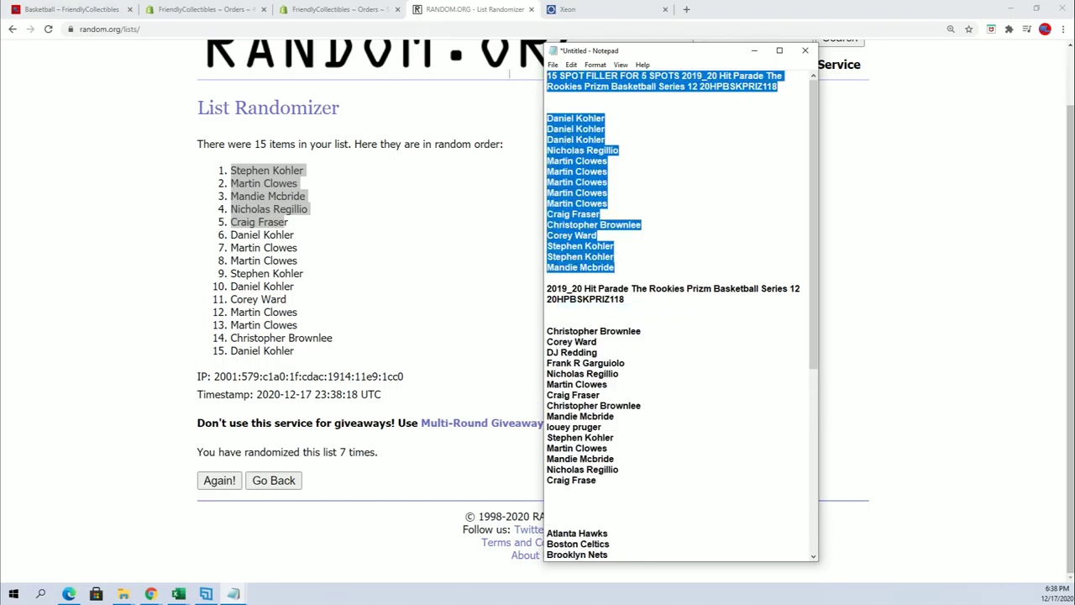
- Select randomized names 6 through 15 on the results page
click(496, 102)
drag(231, 234, 326, 354)
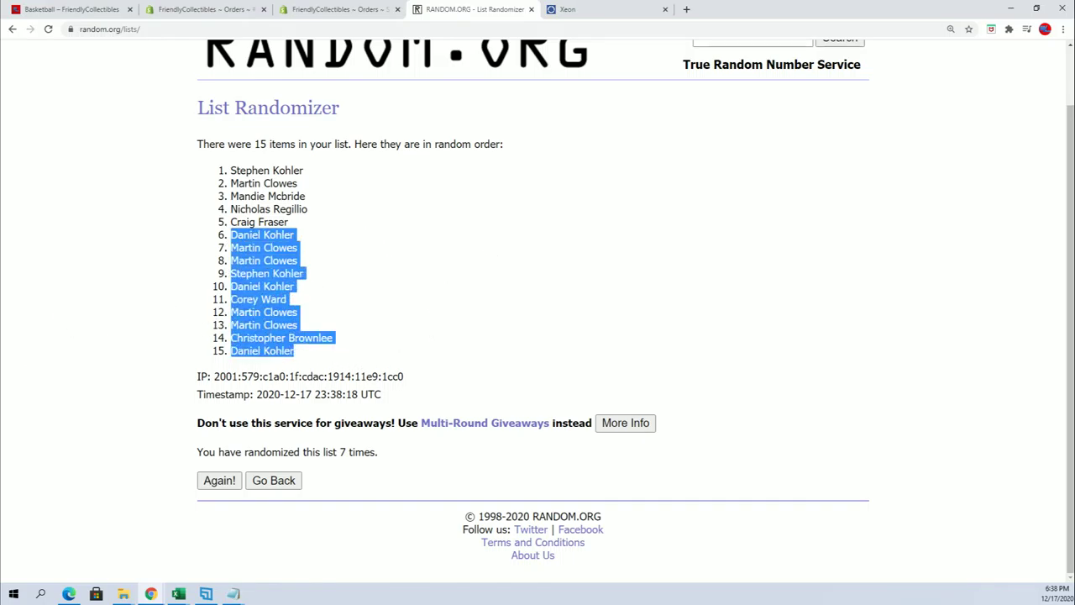
key(alt+Tab)
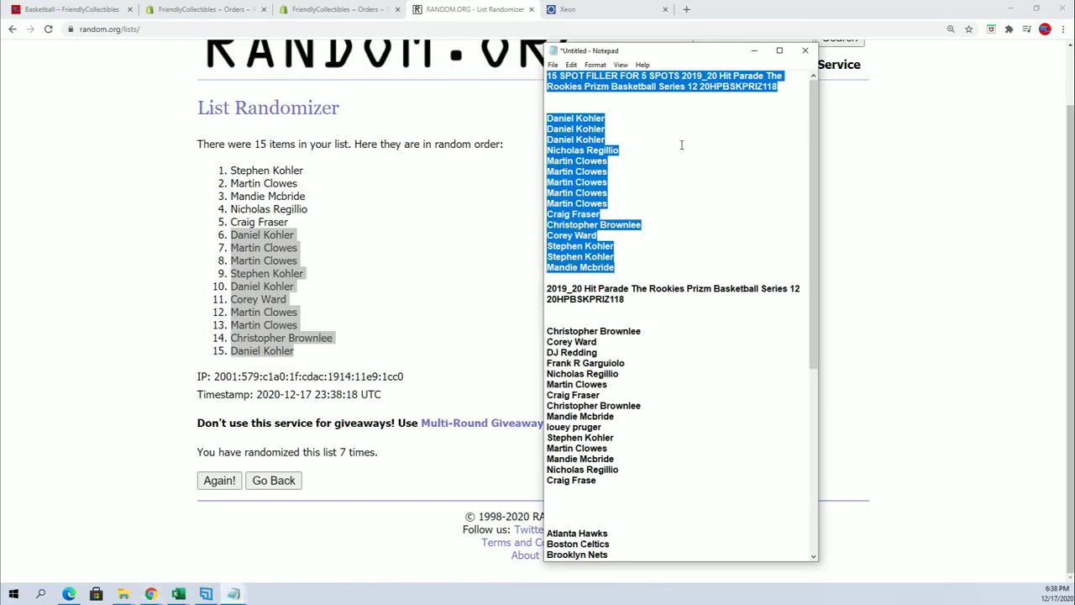
- Delete the 15 SPOT FILLER header and its name list from Notepad
click(681, 146)
drag(621, 267, 503, 71)
key(Delete)
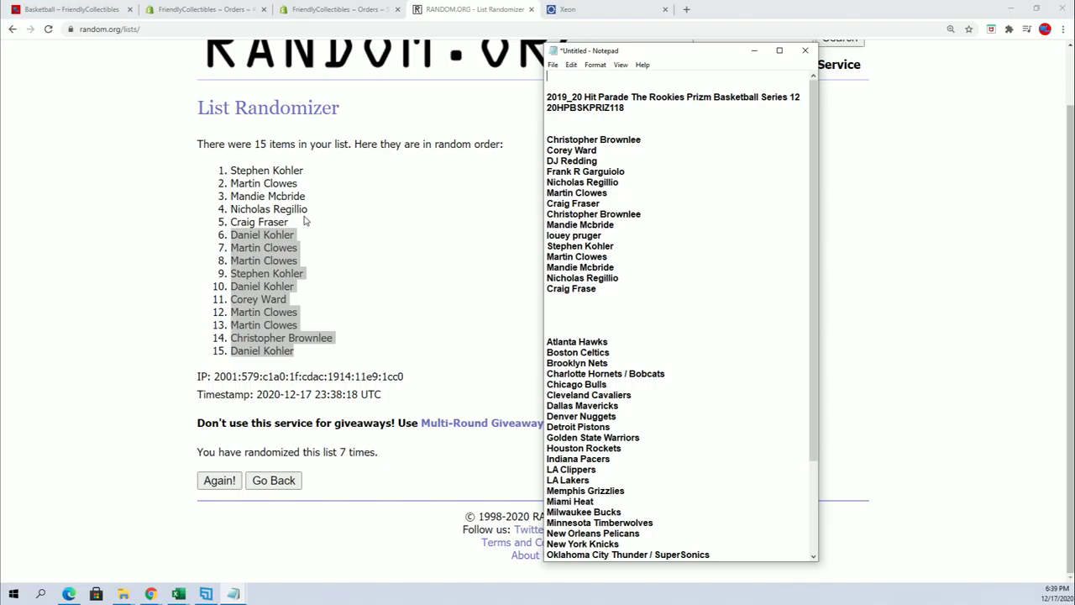
- Paste a second copy of the names after the last name in Notepad
drag(295, 221, 222, 178)
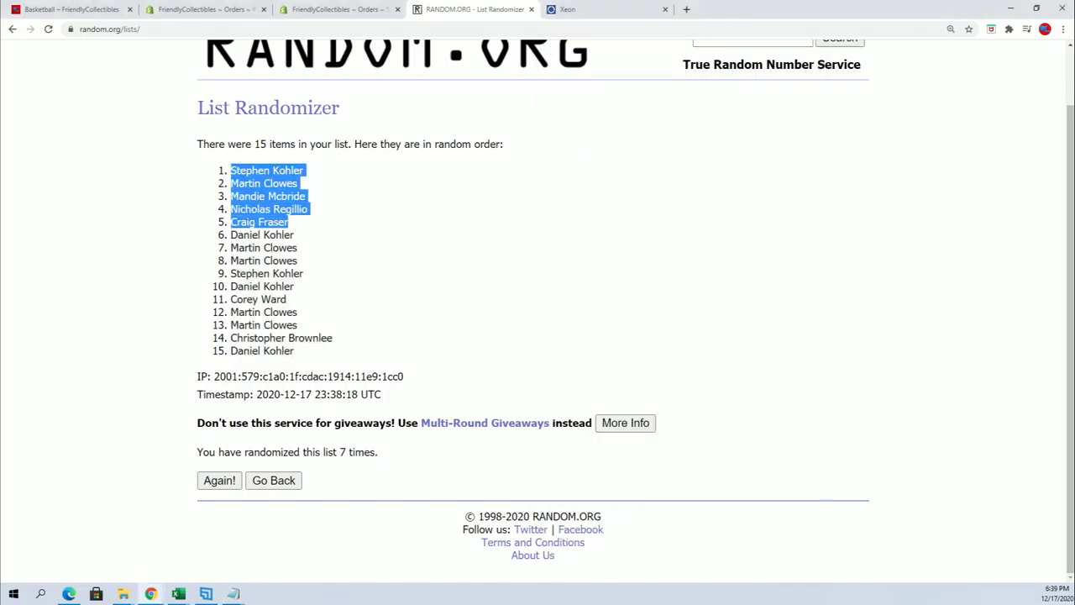
key(alt+Tab)
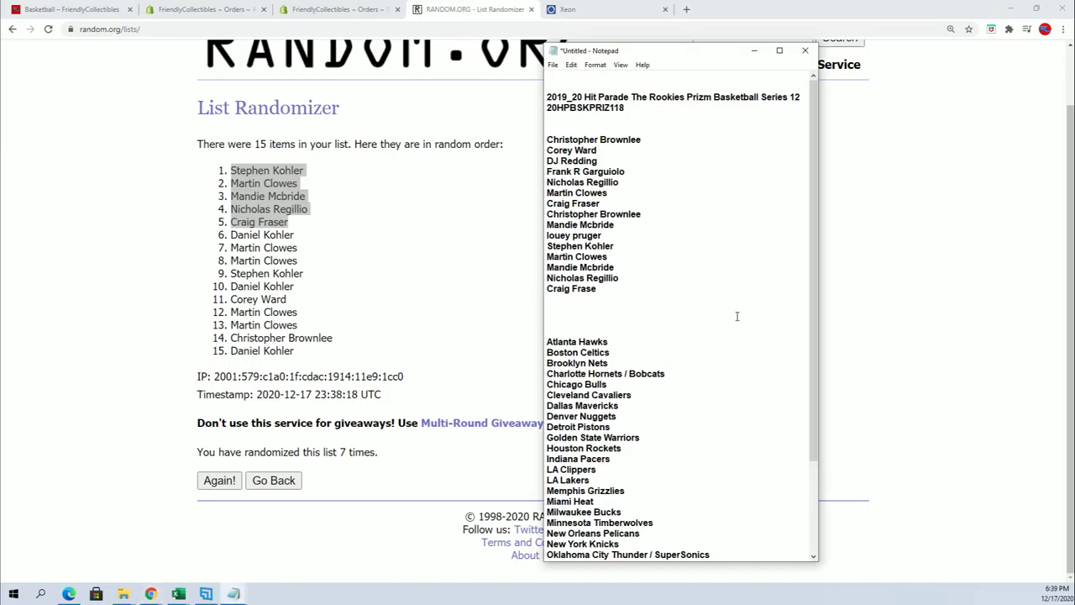
drag(603, 288, 589, 227)
click(599, 288)
key(ctrl+v)
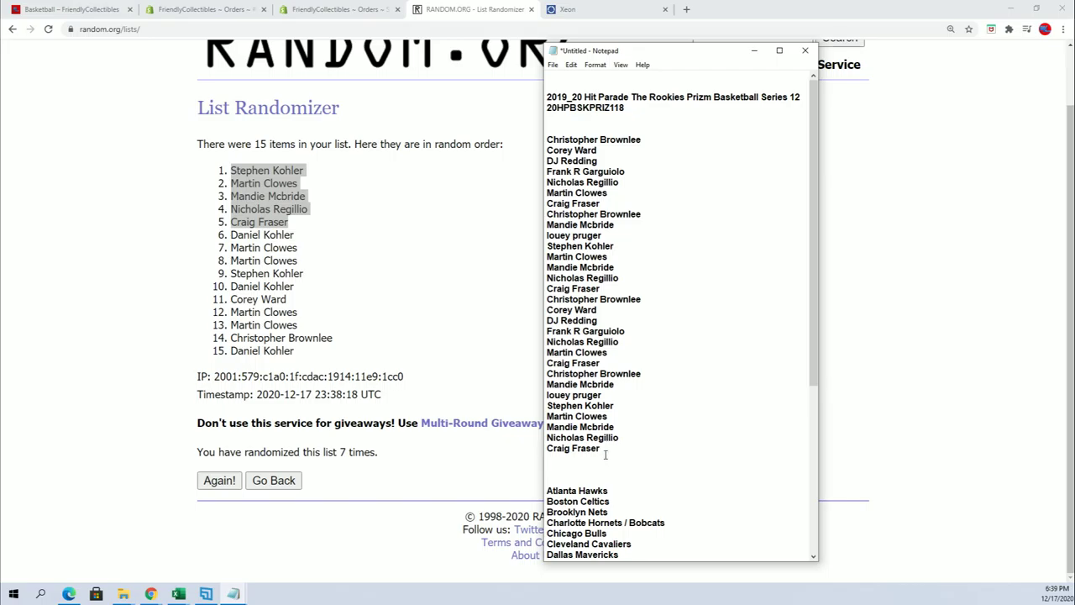
- Copy the combined thirty-name list
drag(600, 449, 512, 136)
right_click(568, 159)
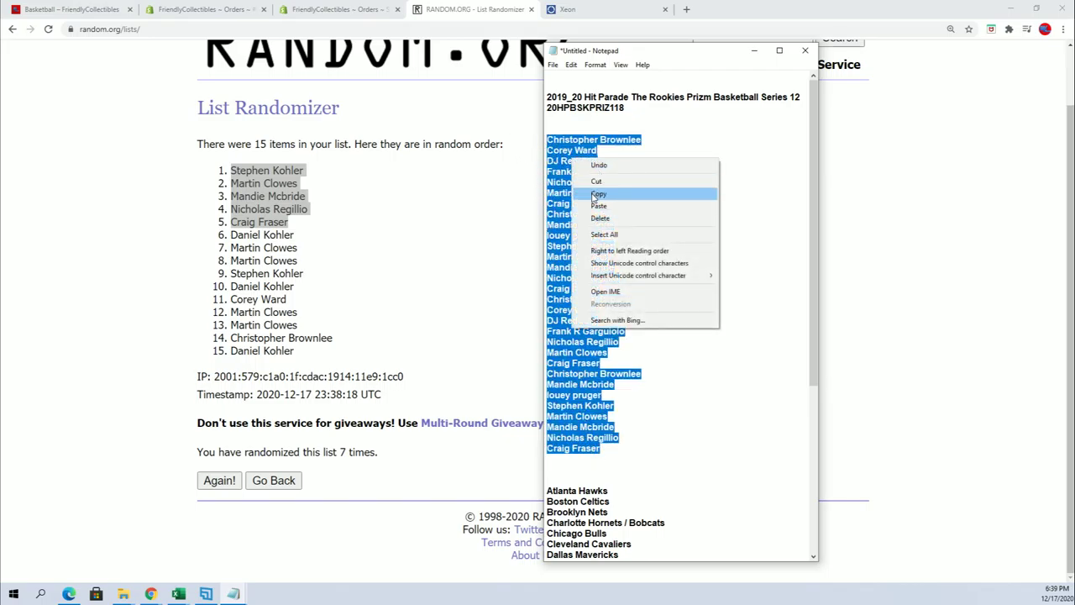
click(595, 194)
key(alt+Tab)
- Paste the 30 owner names into a fresh List Randomizer form and randomize them
scroll(339, 151, up, 1)
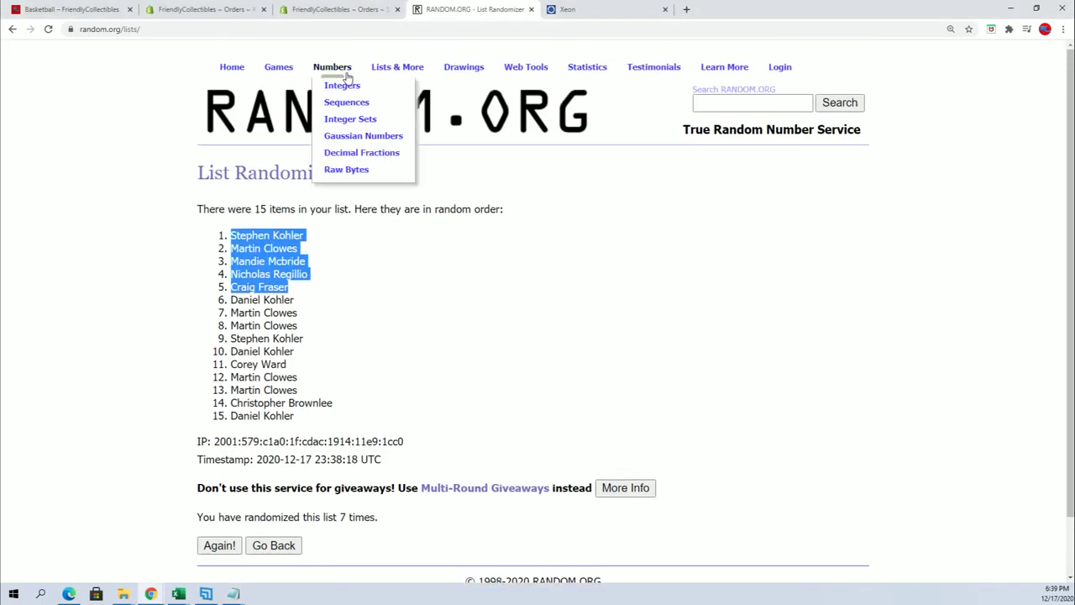
click(411, 84)
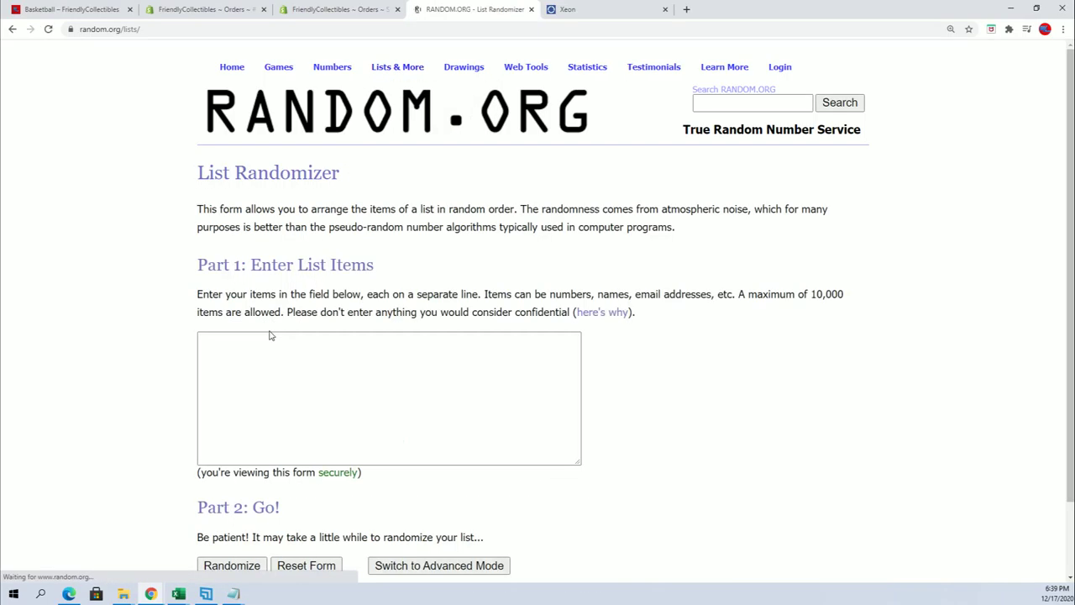
right_click(222, 346)
click(246, 434)
scroll(245, 434, down, 1)
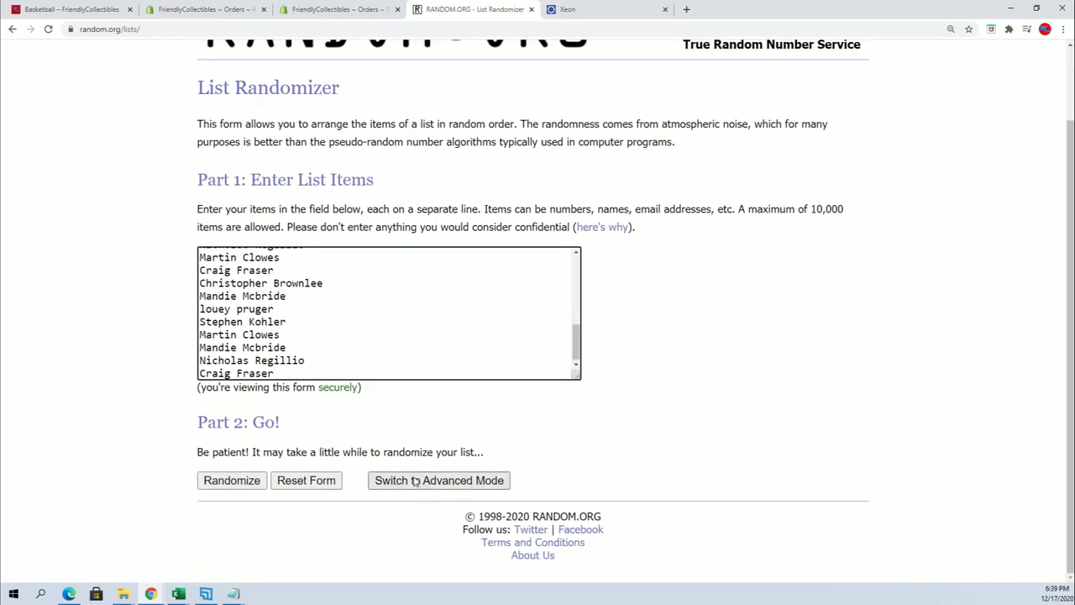
click(235, 483)
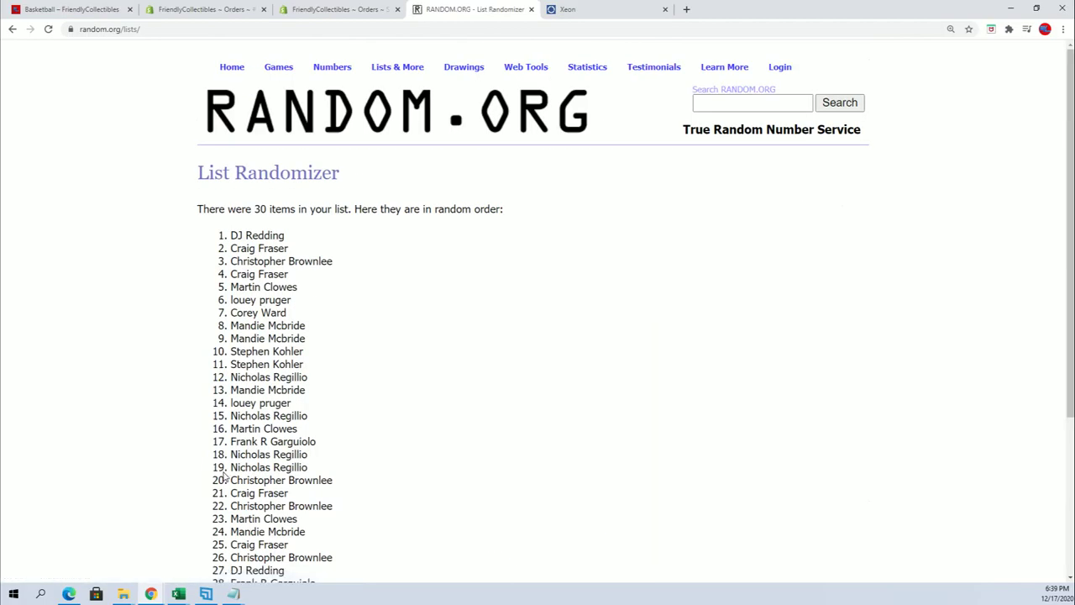
- Reshuffle the 30 names six more times
scroll(232, 483, down, 3)
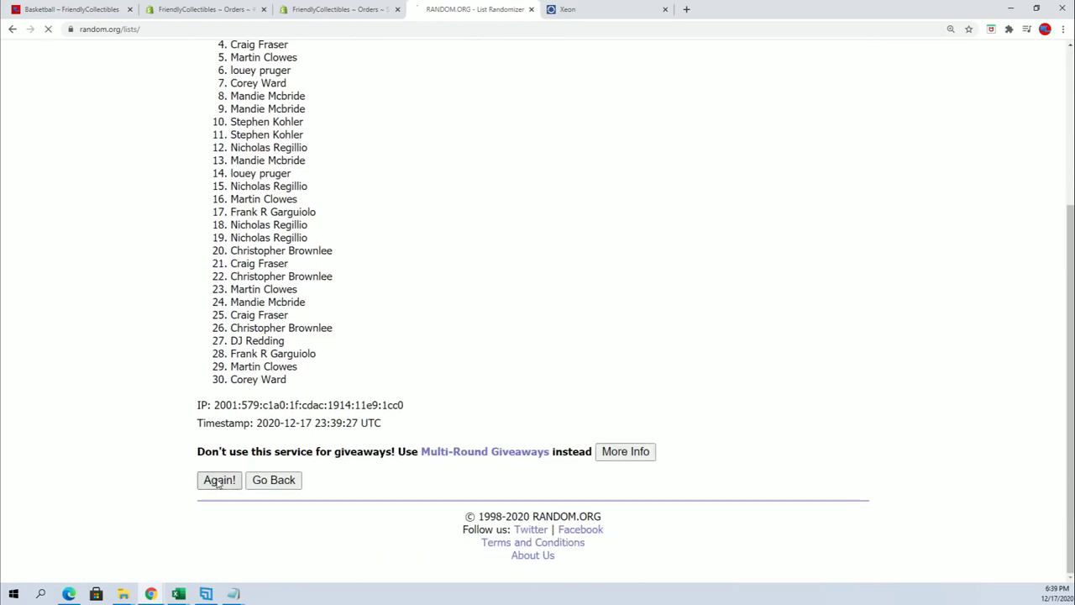
click(219, 480)
scroll(252, 404, down, 3)
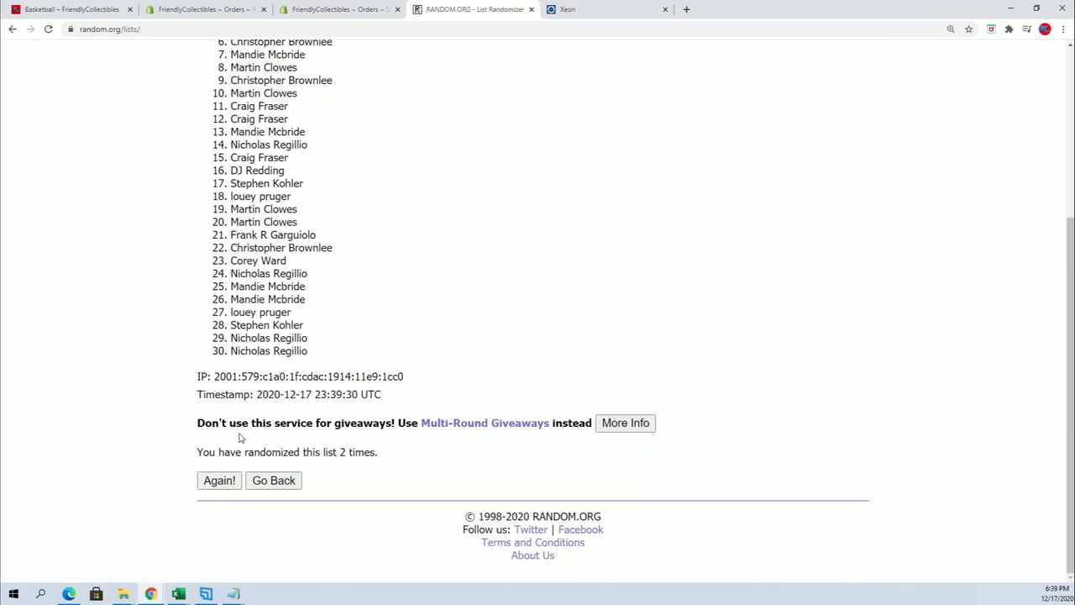
click(218, 479)
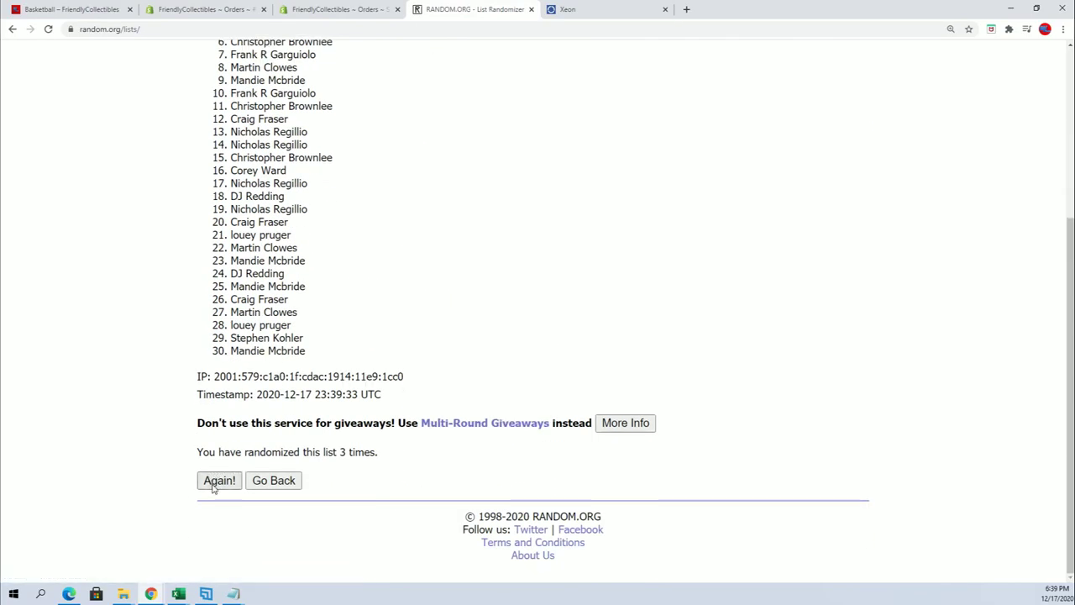
click(219, 480)
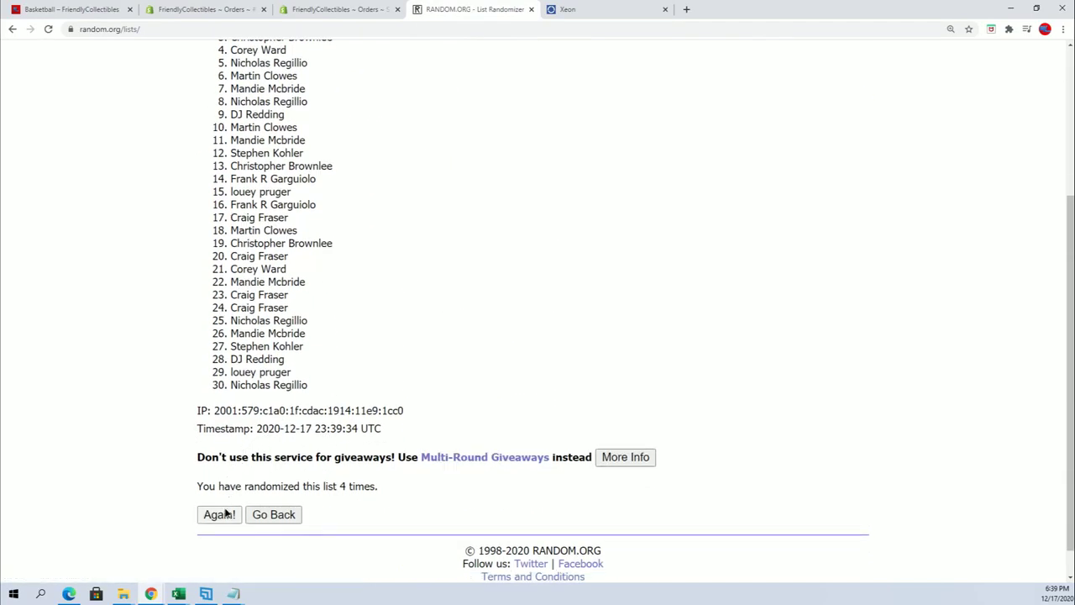
click(225, 513)
click(223, 480)
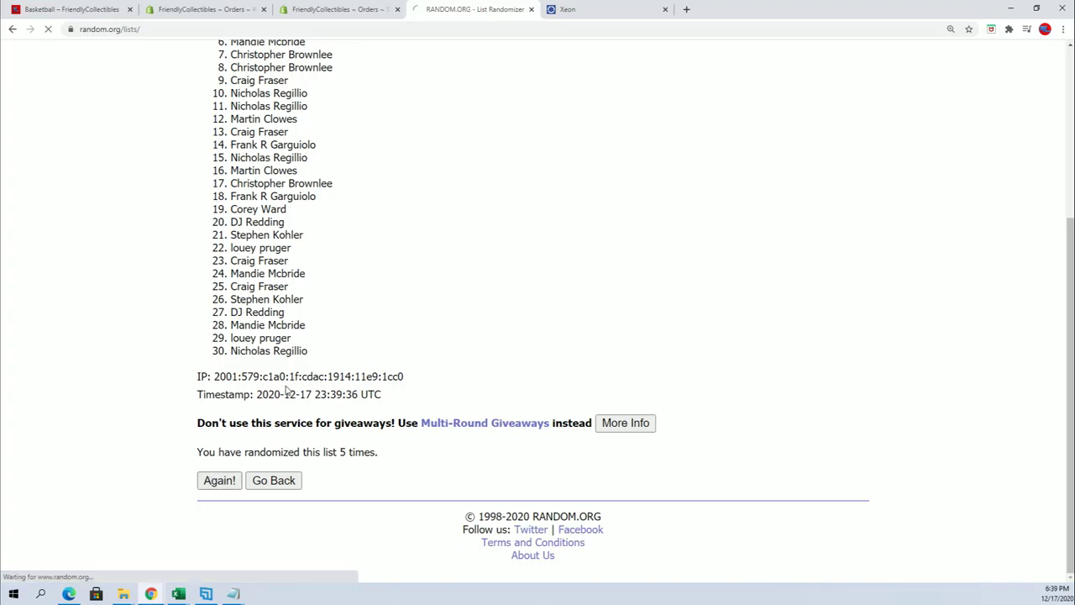
click(239, 477)
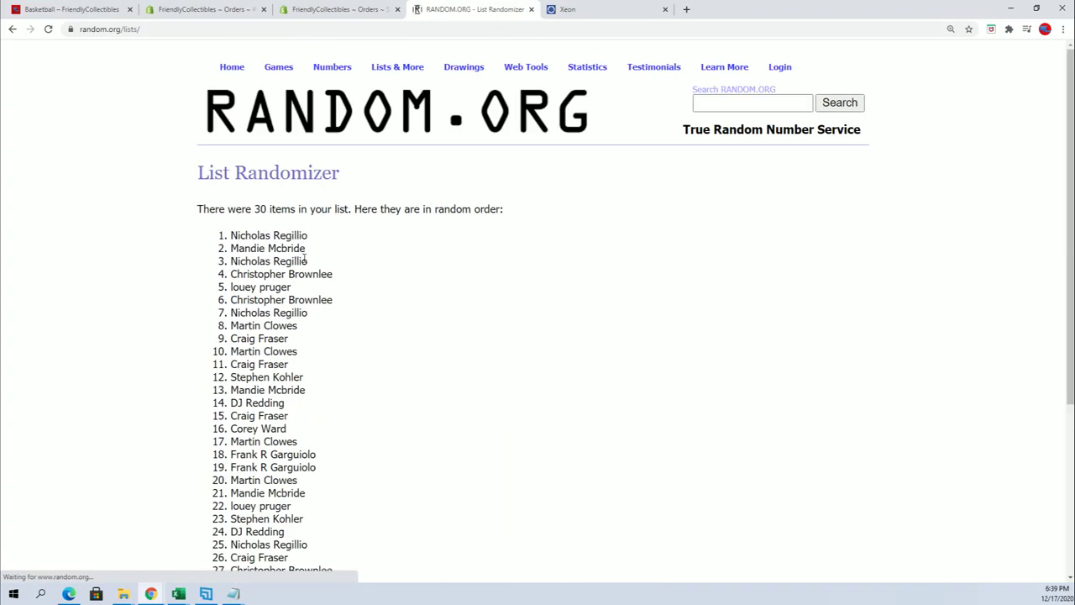
- Copy the final shuffled list of 30 names
scroll(305, 261, down, 1)
drag(234, 116, 383, 499)
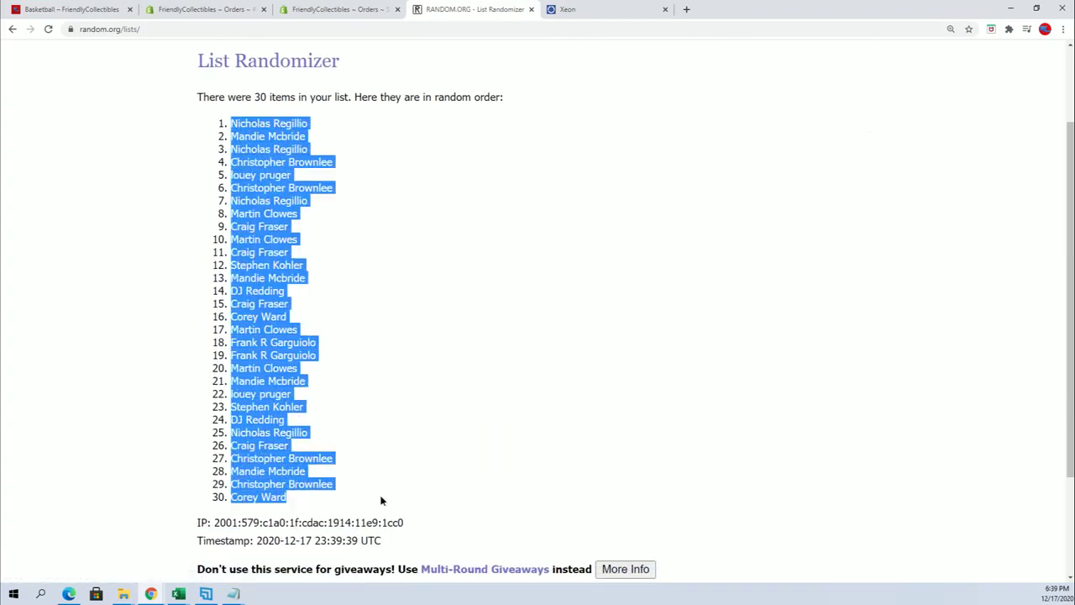
right_click(296, 417)
click(313, 425)
- Paste the shuffled names into A2:A31 as Unicode Text via Paste Special
key(alt+Tab)
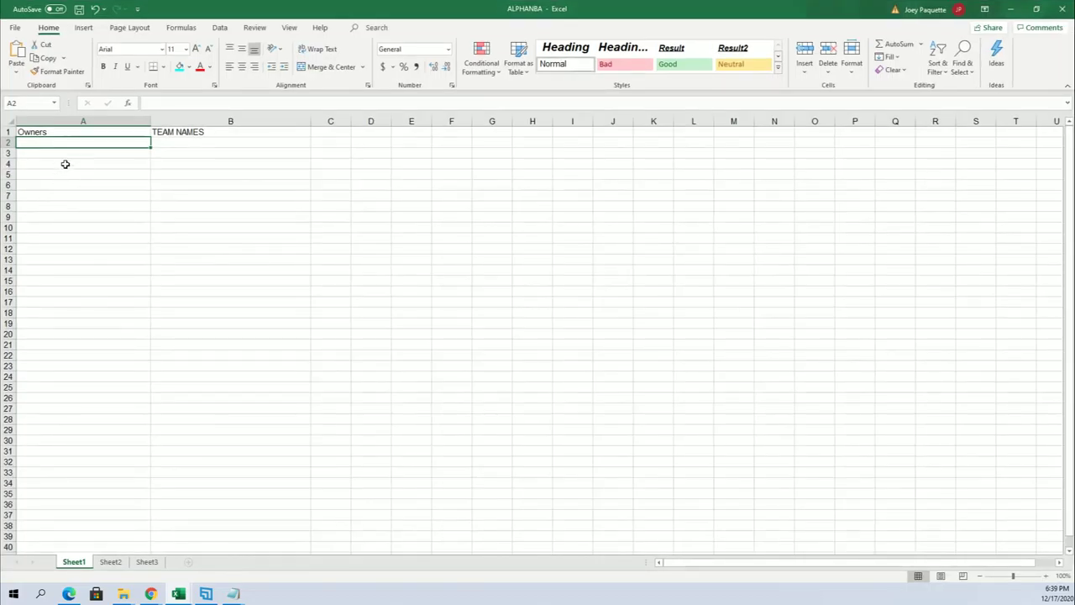
right_click(30, 139)
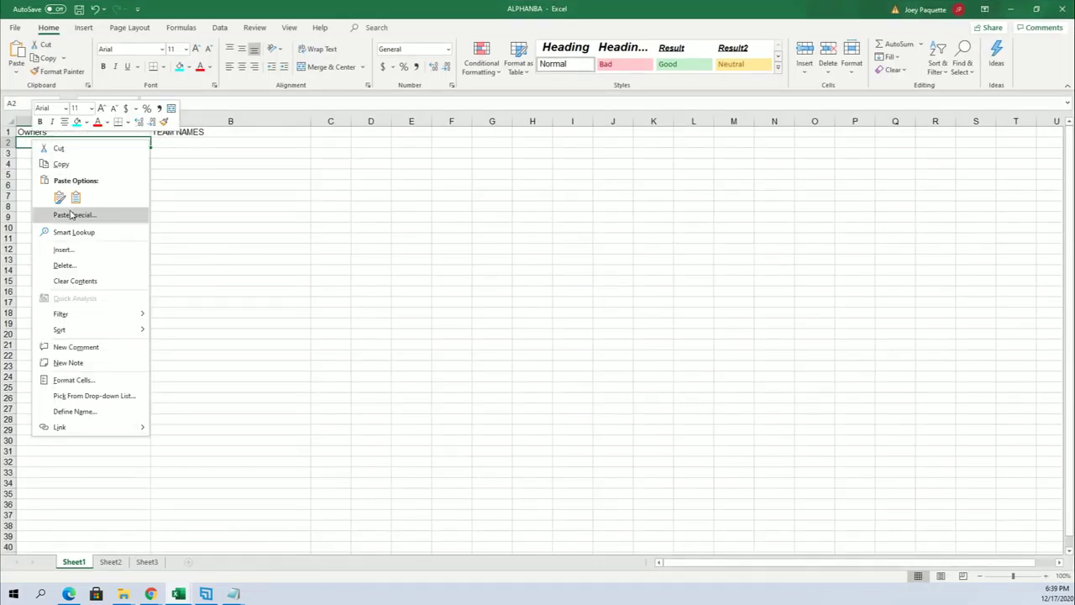
click(70, 215)
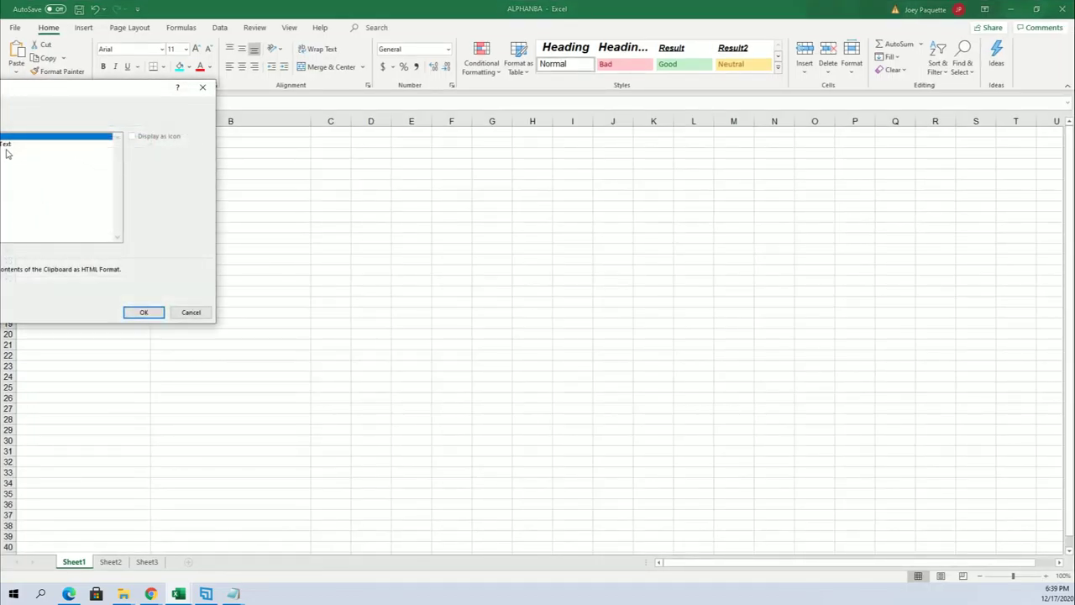
click(9, 144)
click(144, 312)
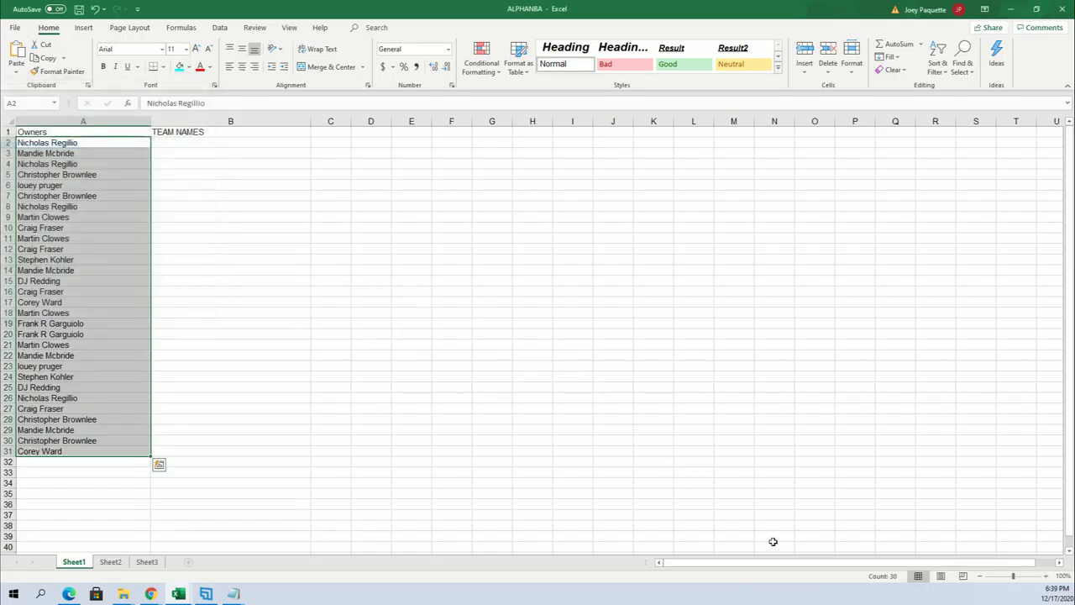
- Narrow column A to fit the owner names
ctrl+scroll(1025, 511, up, 2)
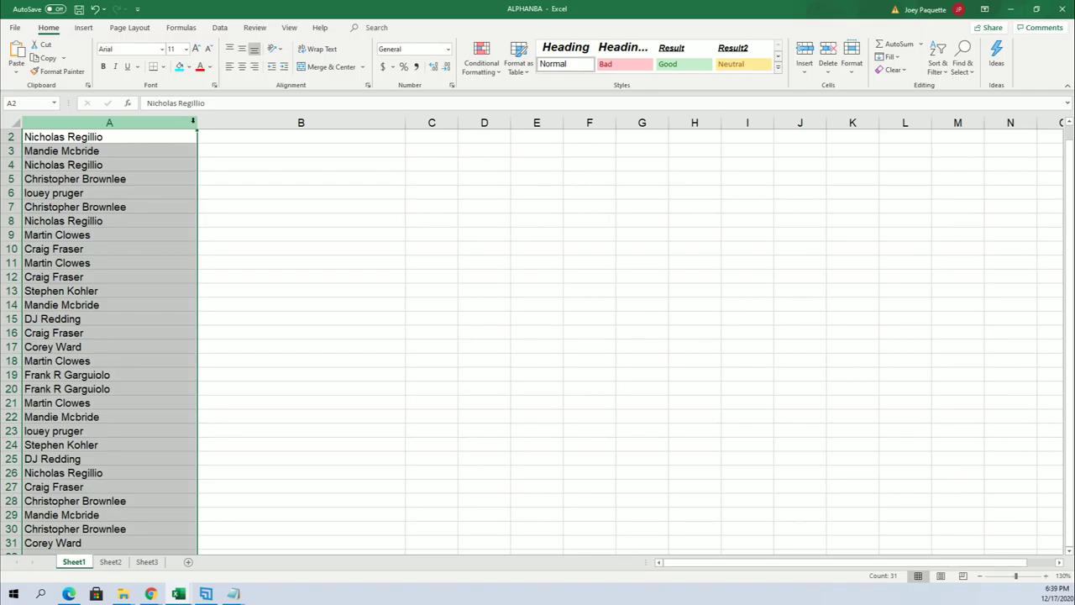
drag(198, 123, 130, 136)
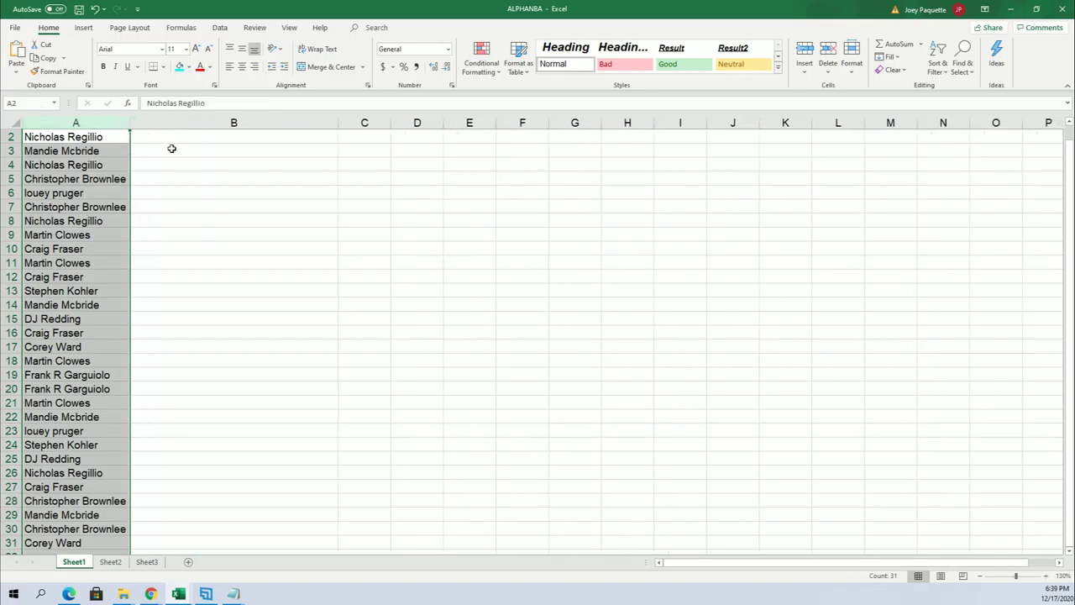
click(168, 137)
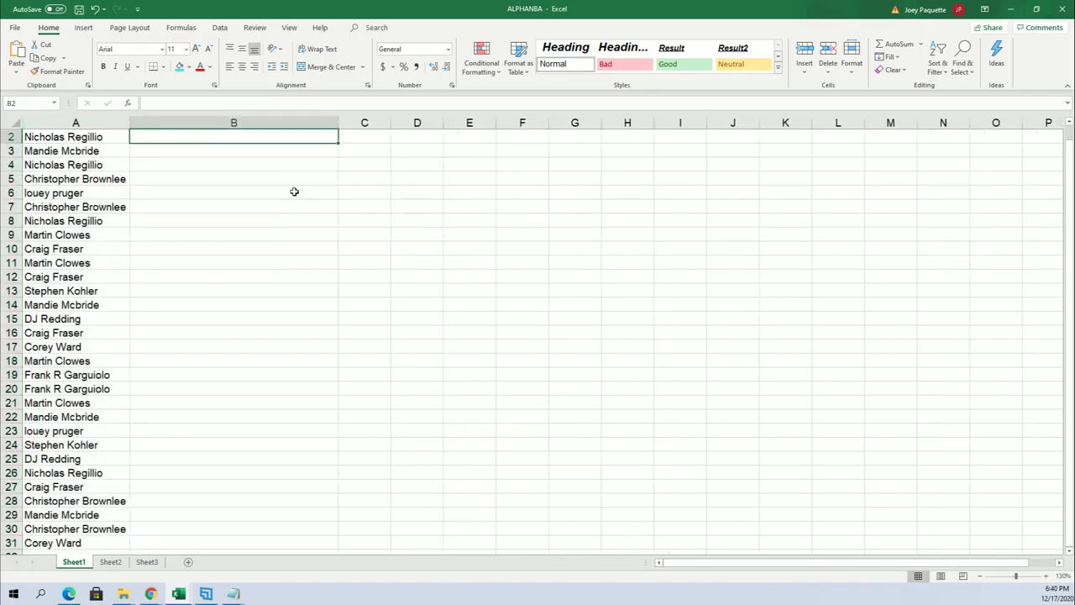
- Minimize Excel and open a fresh List Randomizer form
click(1011, 8)
scroll(567, 137, up, 2)
click(399, 87)
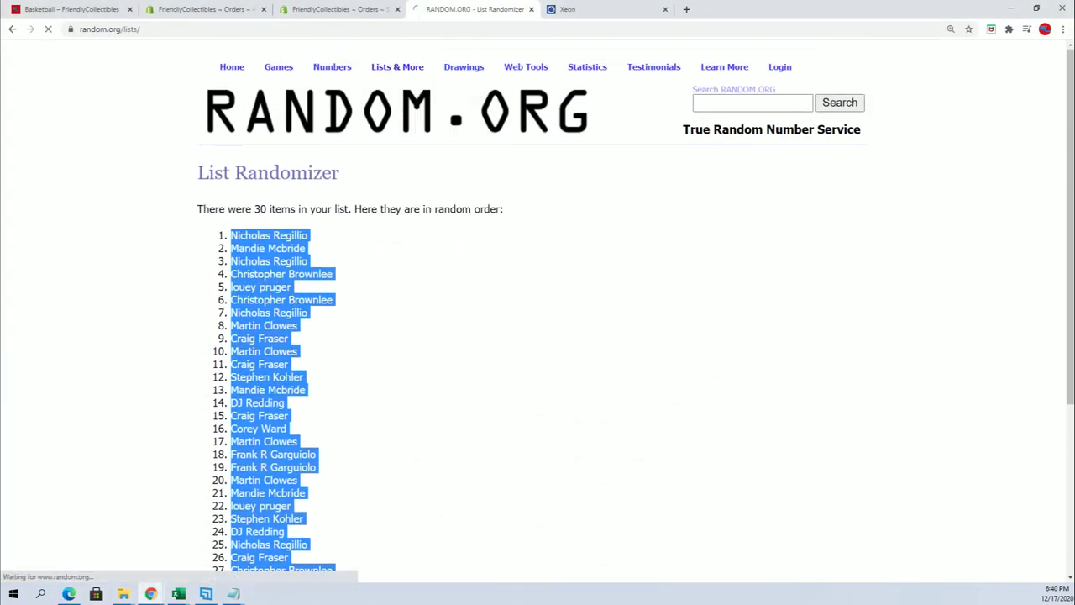
- Copy the NBA team list, Atlanta Hawks through Washington Wizards, from Notepad
key(alt+Tab)
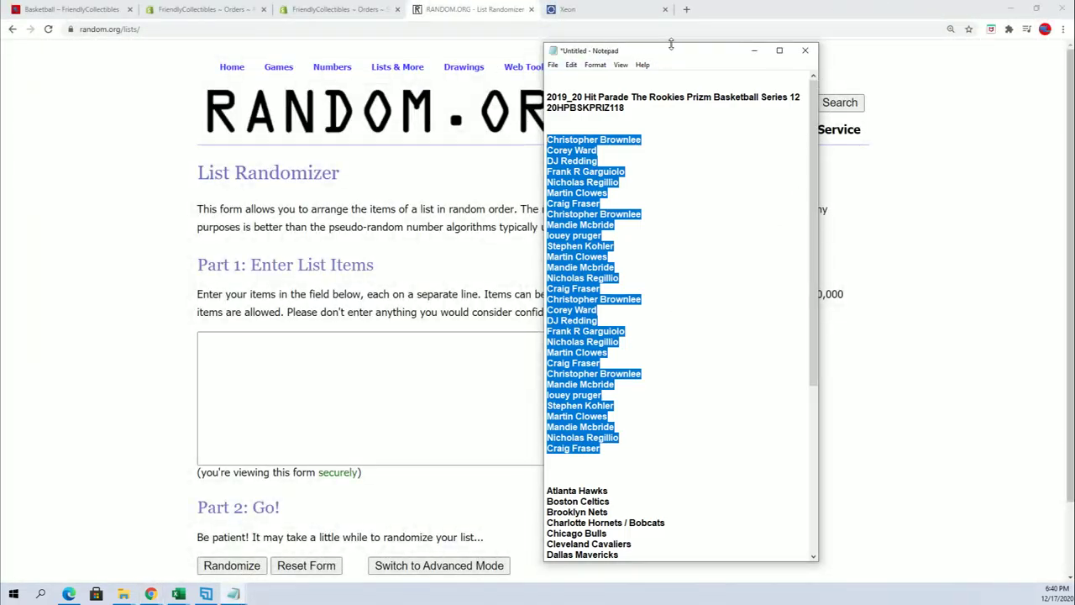
drag(672, 43, 655, 3)
scroll(716, 434, down, 5)
drag(641, 555, 551, 244)
right_click(553, 248)
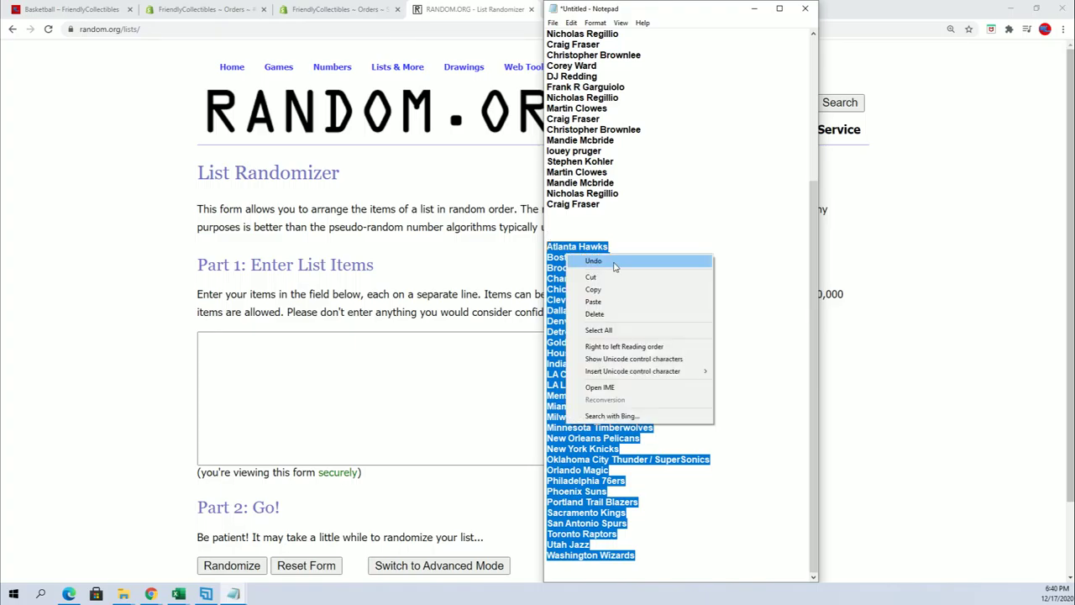
click(592, 292)
- Paste the team names into the List Randomizer box
right_click(226, 346)
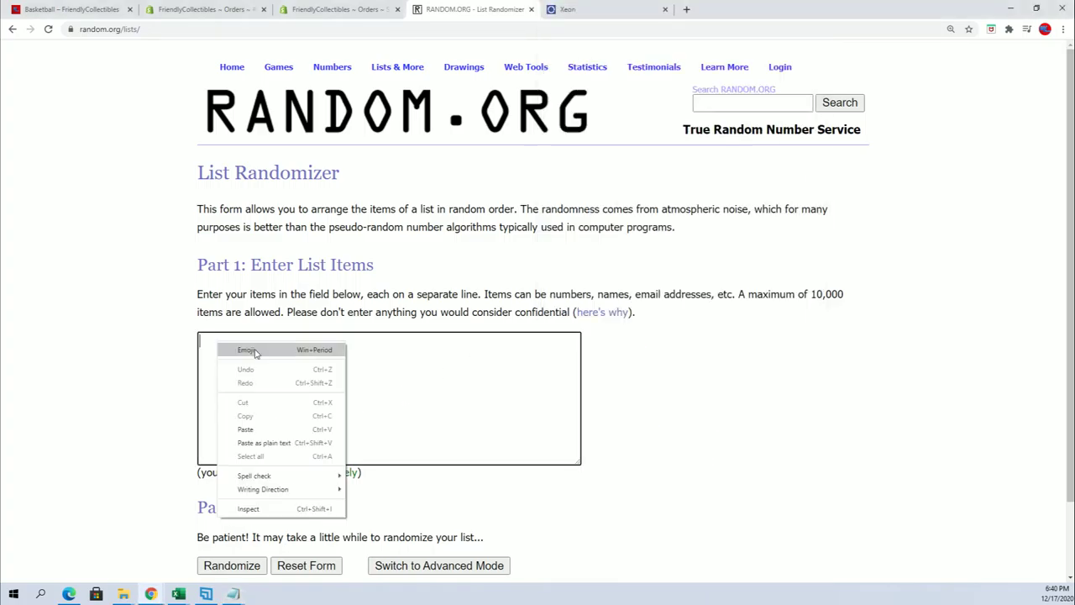
click(252, 427)
scroll(551, 459, down, 1)
scroll(551, 459, down, 1)
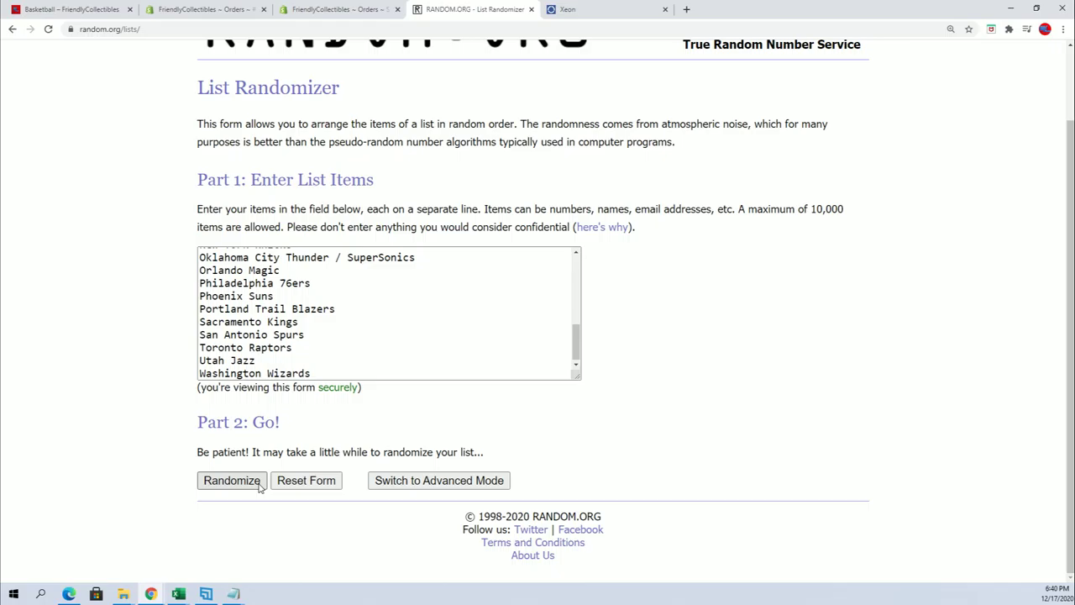
- Shuffle the NBA team list seven times
click(243, 486)
scroll(247, 489, down, 1)
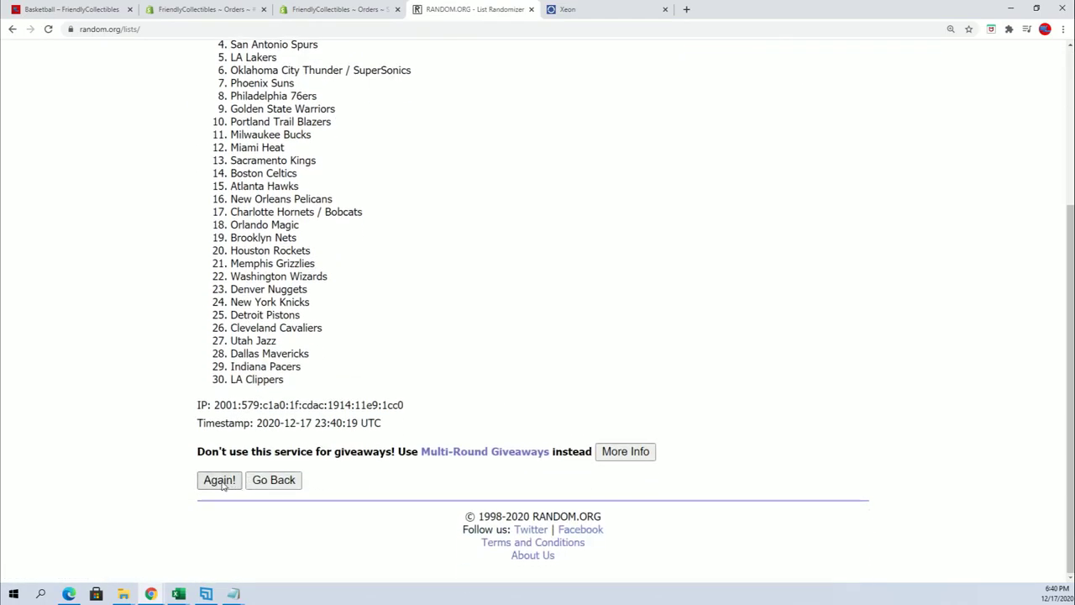
click(217, 481)
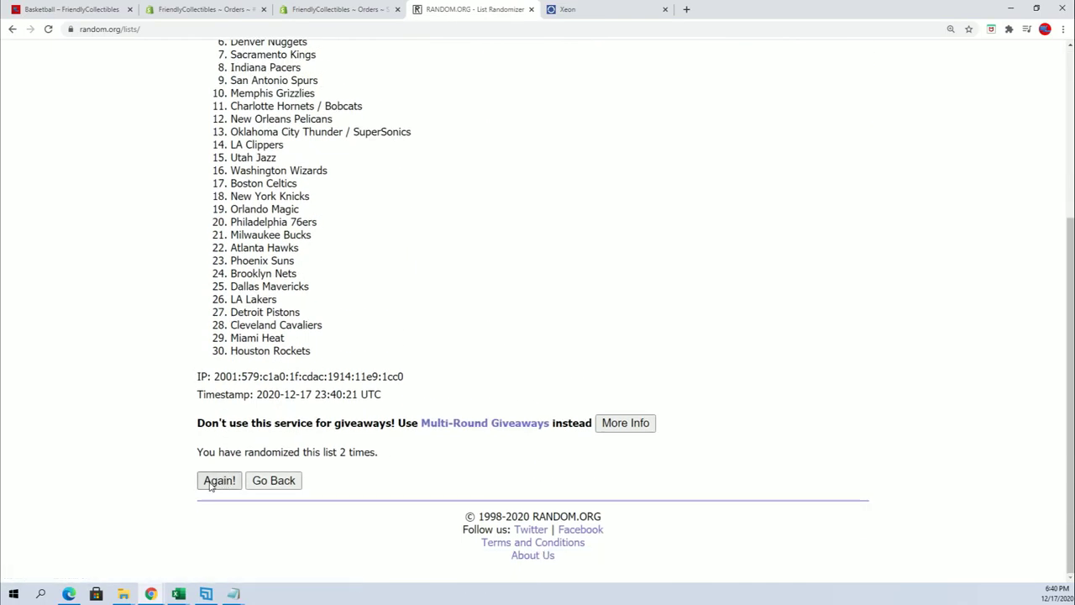
click(220, 479)
click(222, 482)
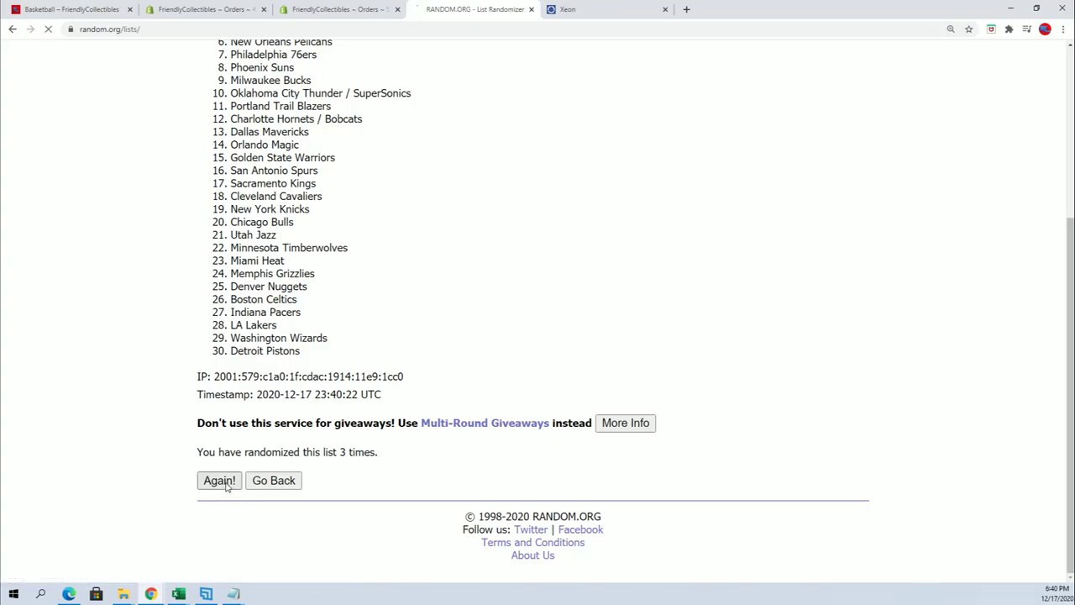
click(216, 483)
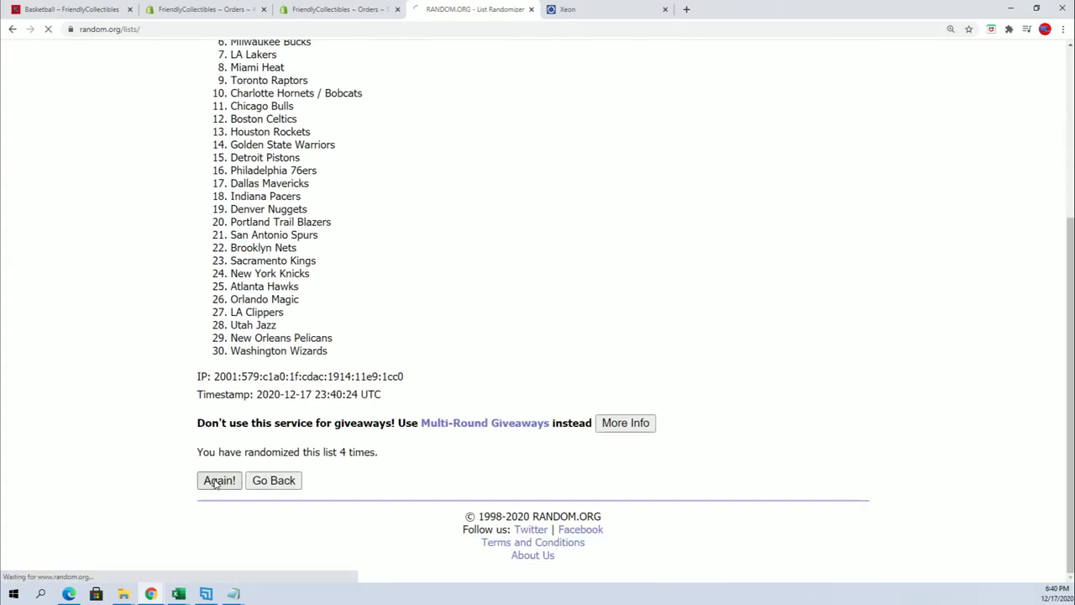
click(220, 485)
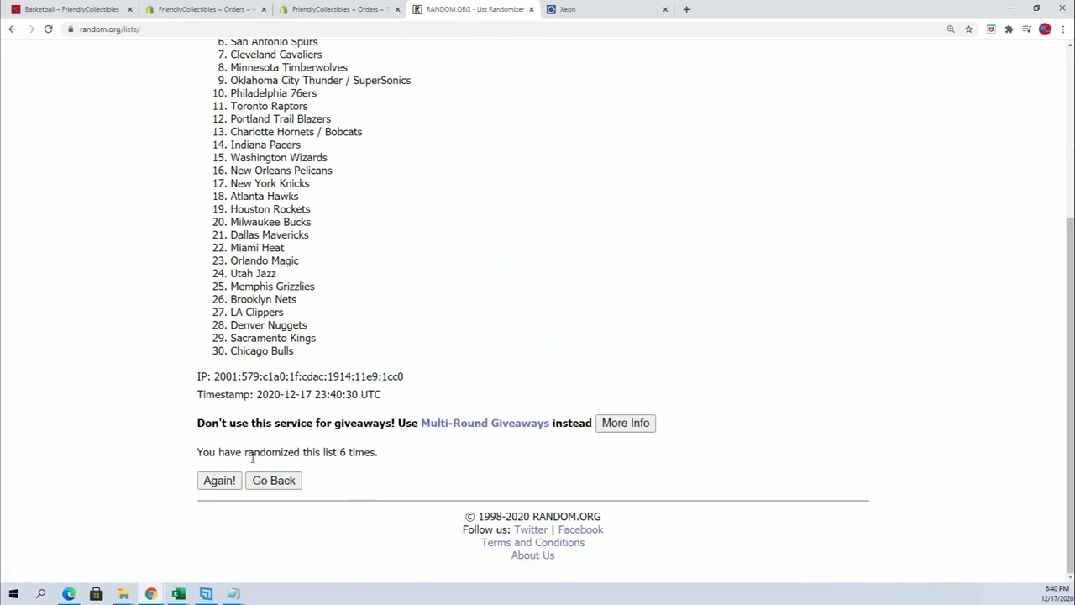
click(220, 480)
- Copy the final 30-team order, San Antonio Spurs through Phoenix Suns
scroll(271, 141, down, 2)
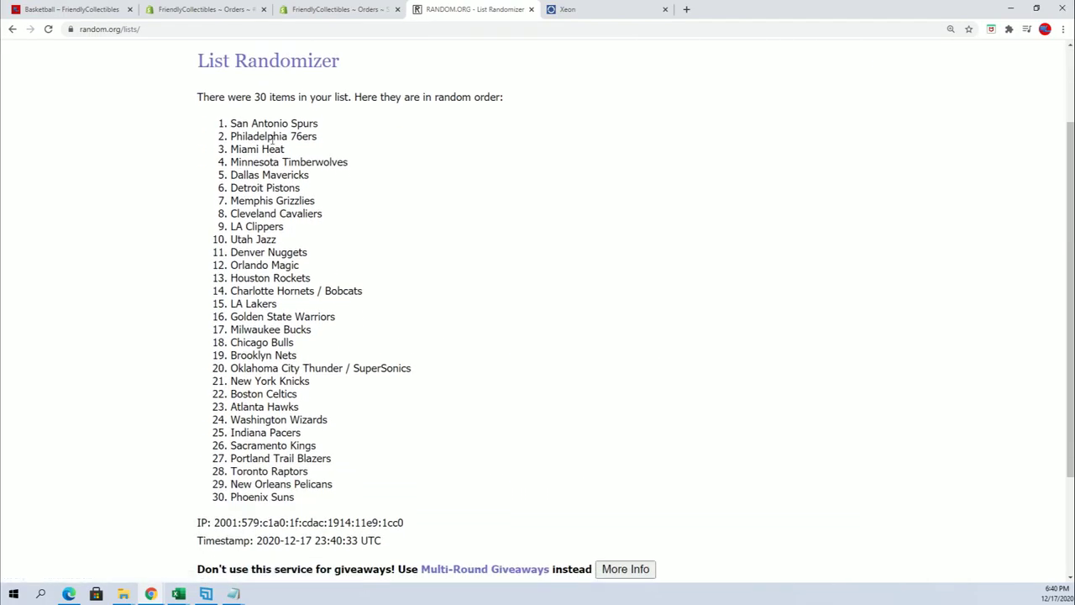
drag(229, 124, 321, 496)
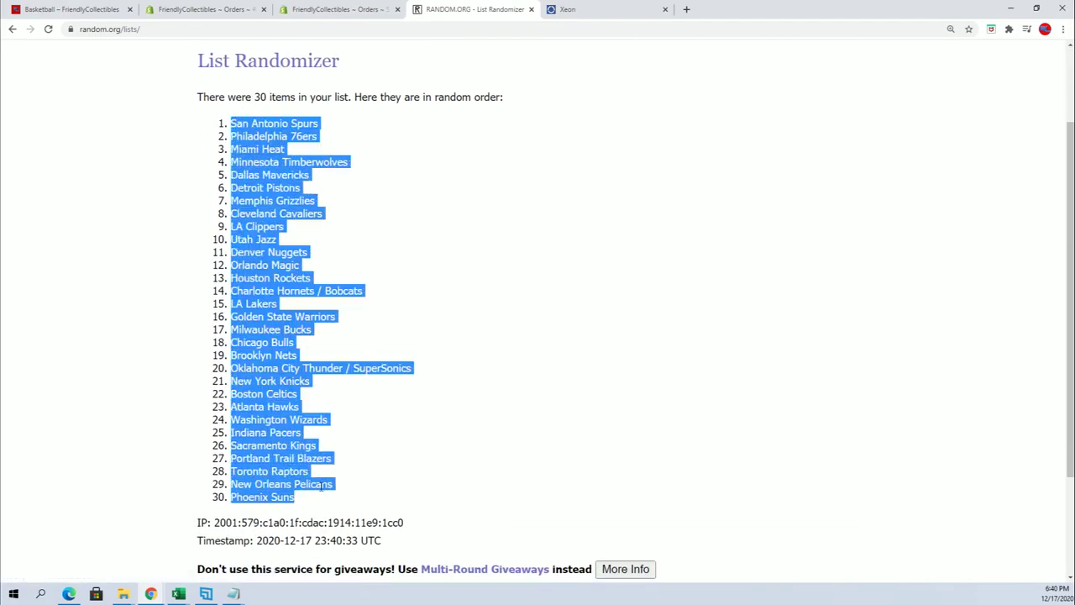
right_click(313, 485)
click(332, 487)
scroll(472, 537, down, 3)
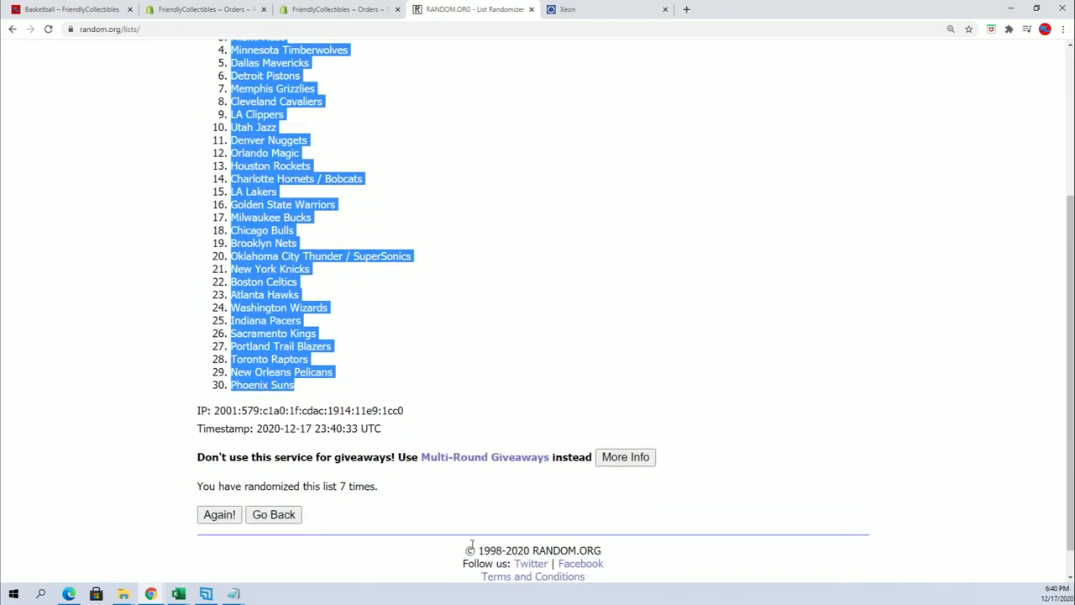
scroll(470, 546, up, 3)
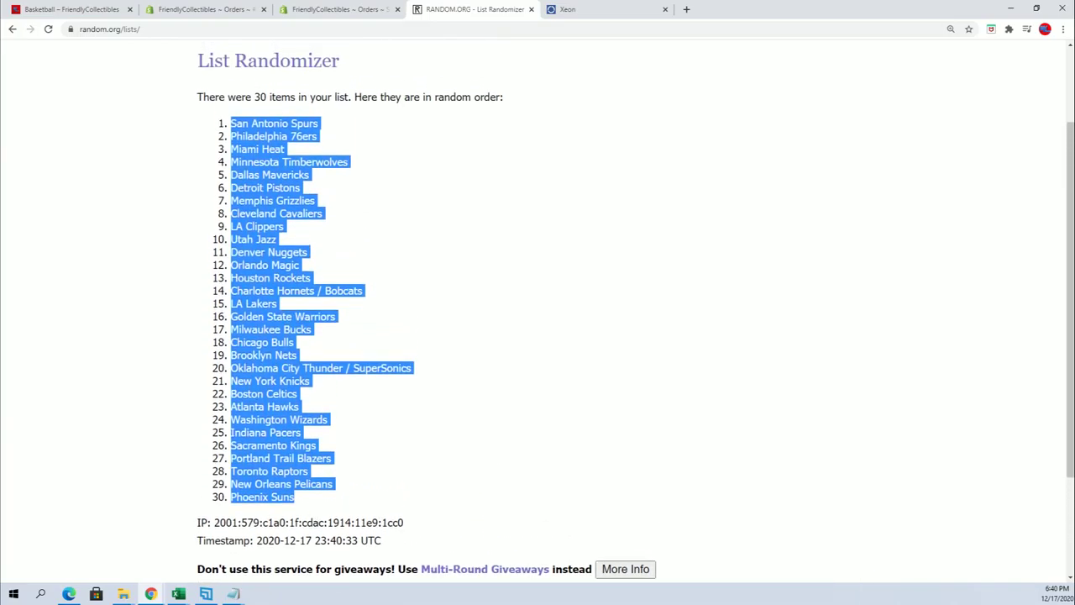
key(alt+Tab)
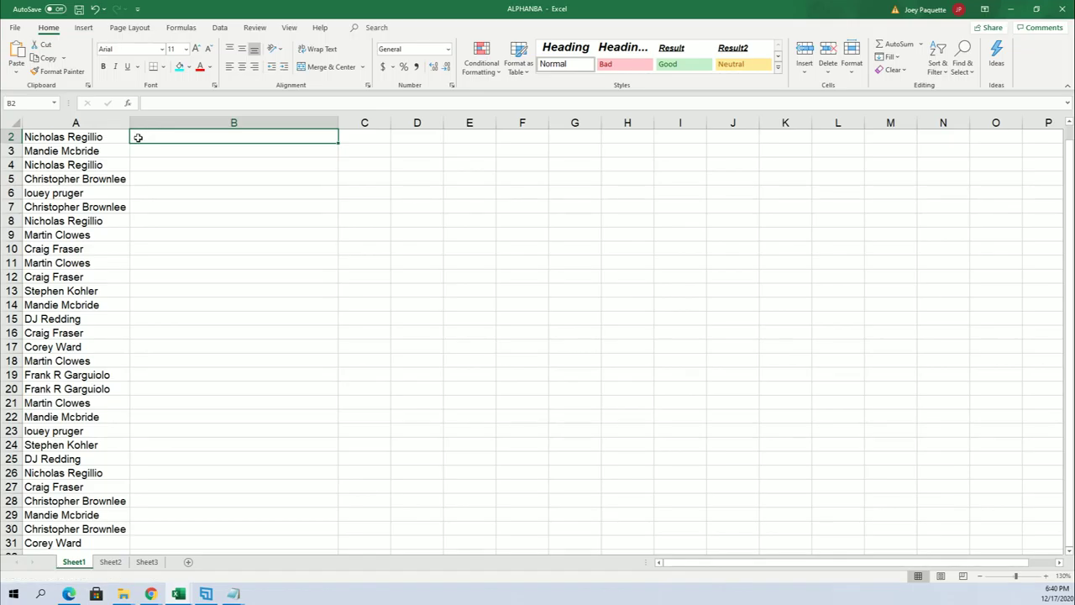
- Paste the team names into B2:B31 as plain Text via Paste Special
right_click(137, 137)
click(183, 231)
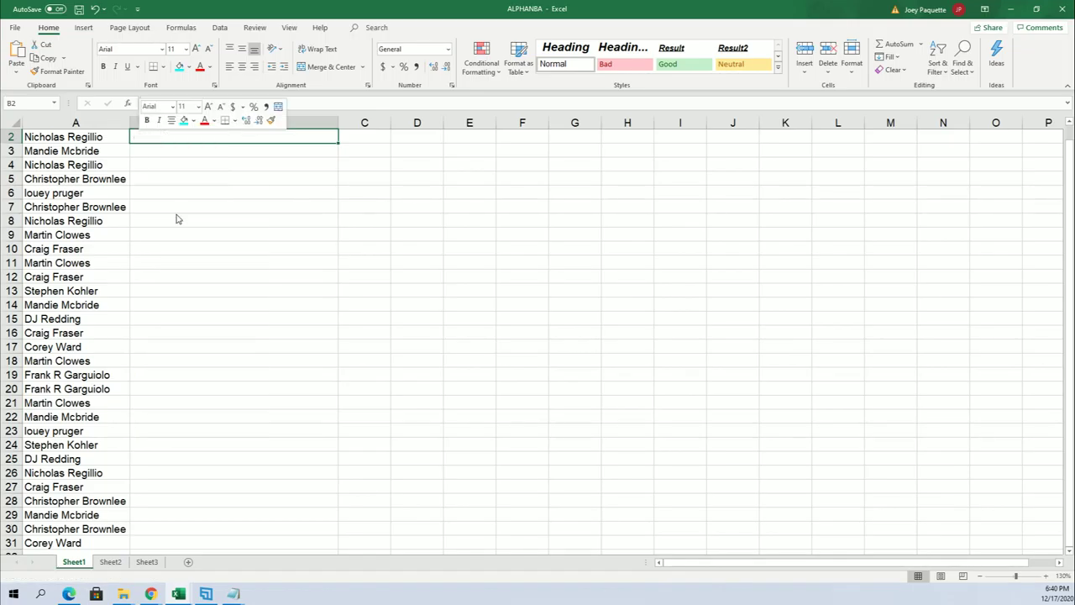
click(87, 156)
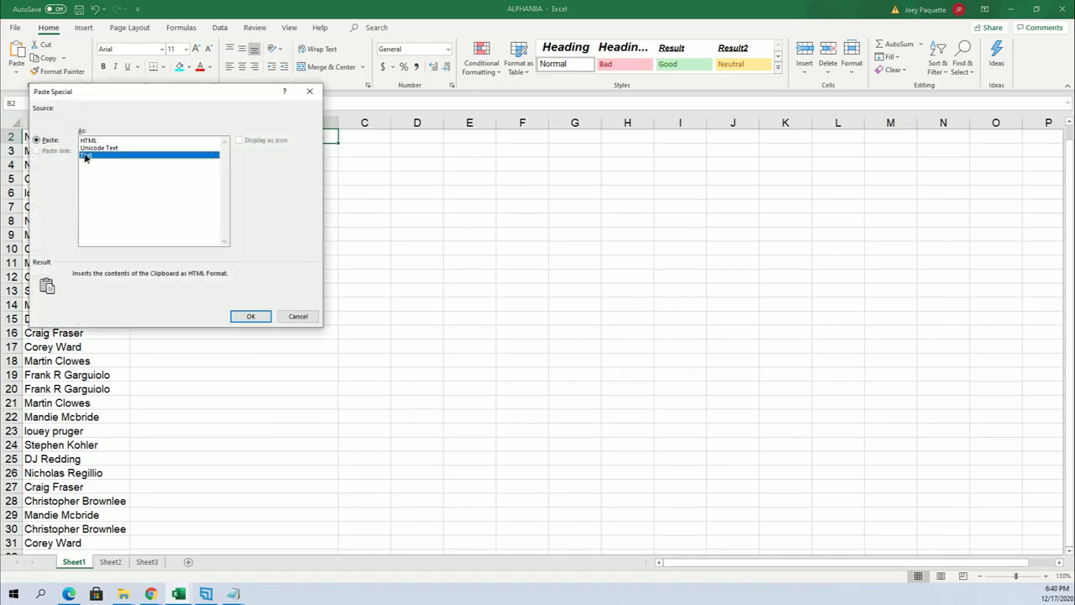
click(250, 316)
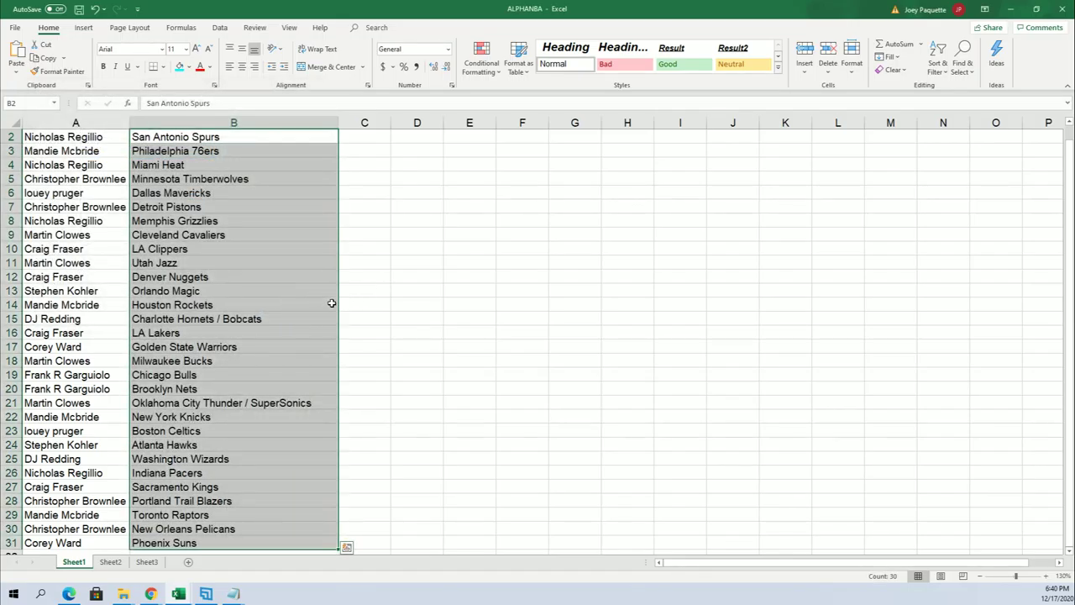
- Check owner-team pairs in rows 4, 8, 16, 19, 22 and 30
mouse_move(119, 168)
mouse_down()
mouse_move(168, 305)
mouse_move(122, 165)
mouse_up()
click(138, 165)
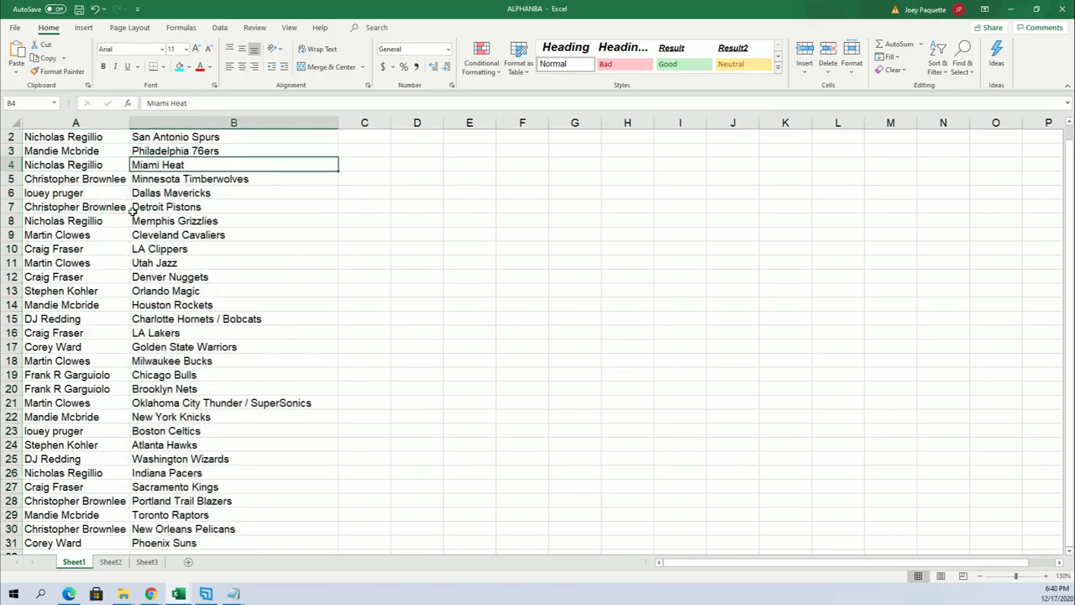
click(124, 221)
click(145, 221)
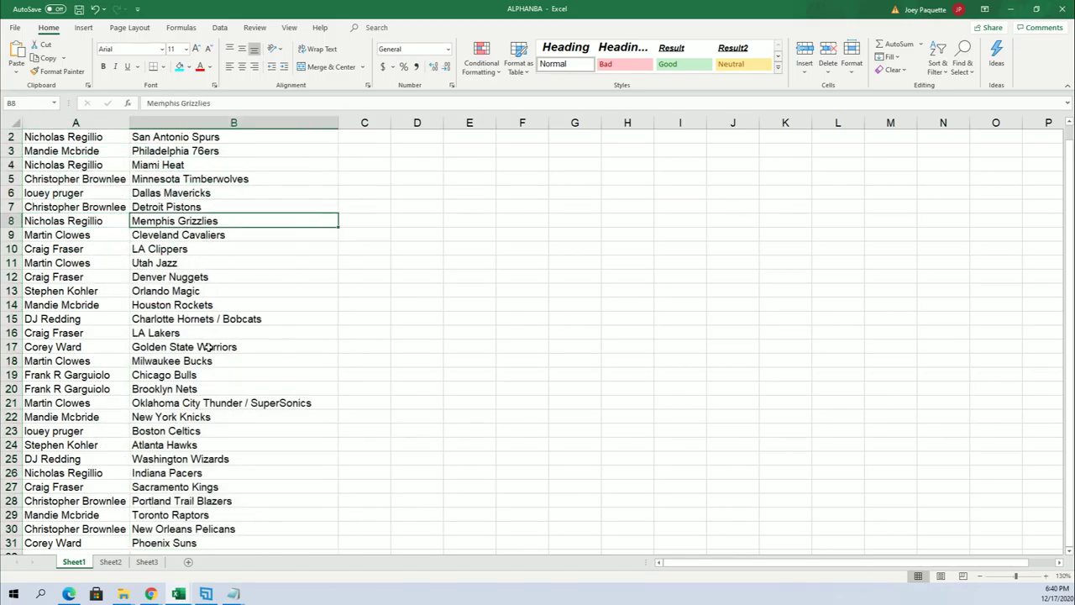
click(102, 333)
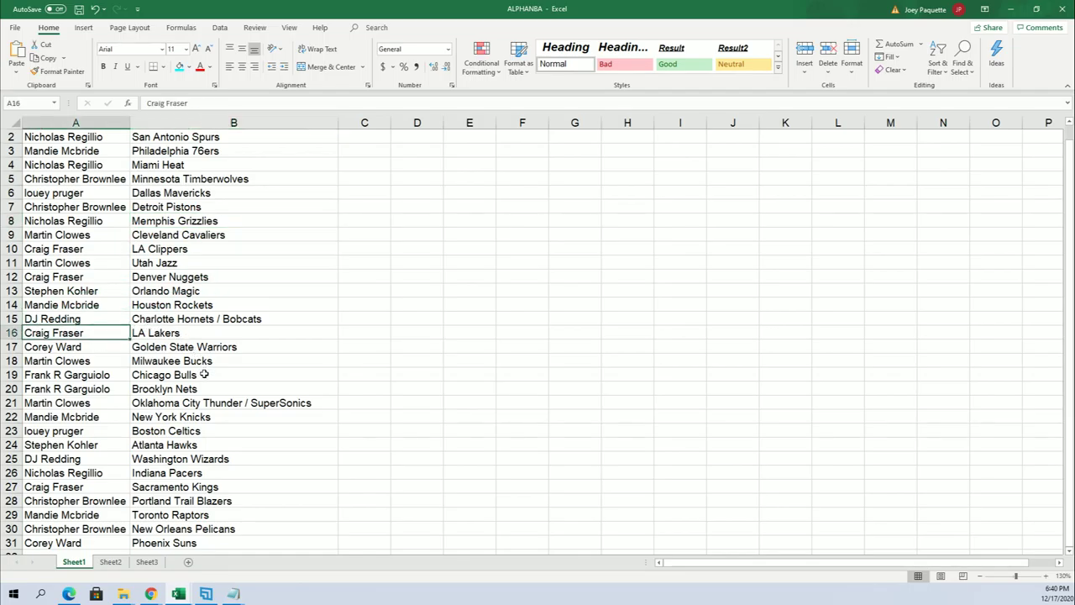
click(114, 379)
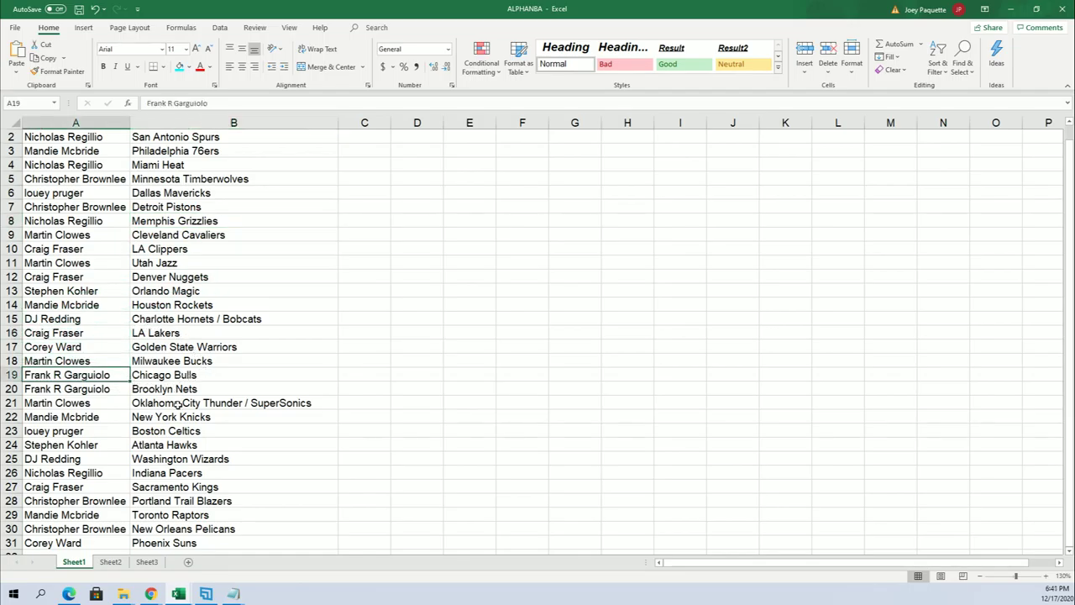
click(107, 415)
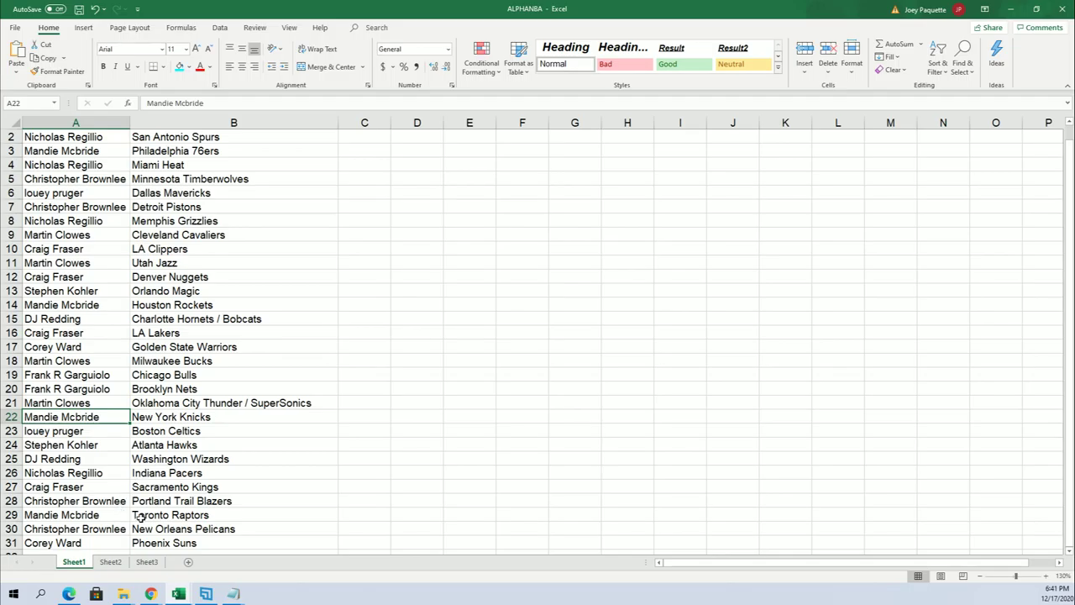
click(107, 530)
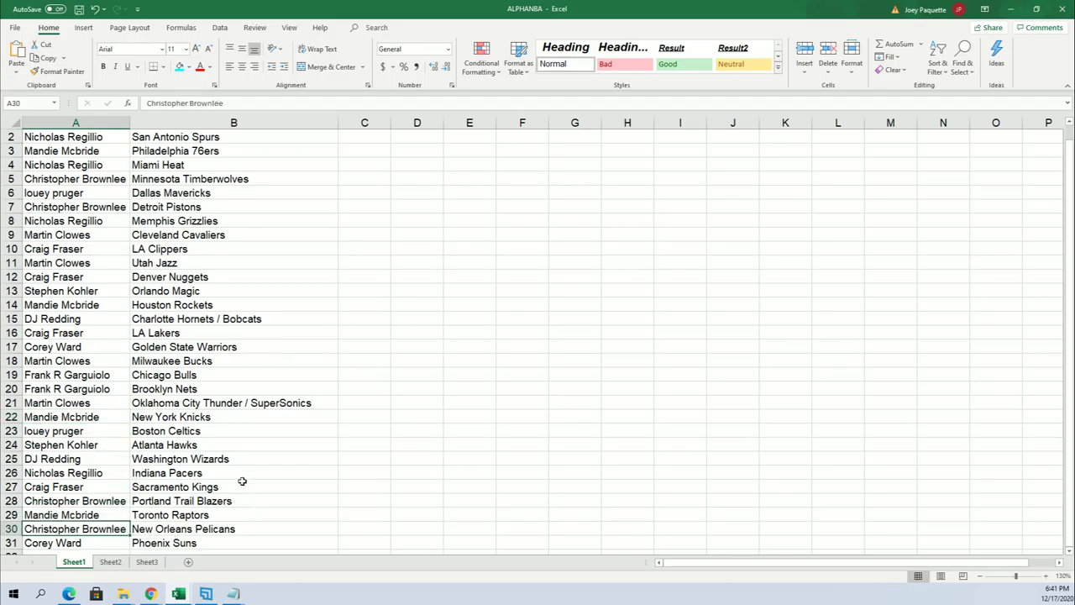
- Sort B2:B31 A to Z, expanding the selection so owners stay paired
drag(167, 139, 232, 551)
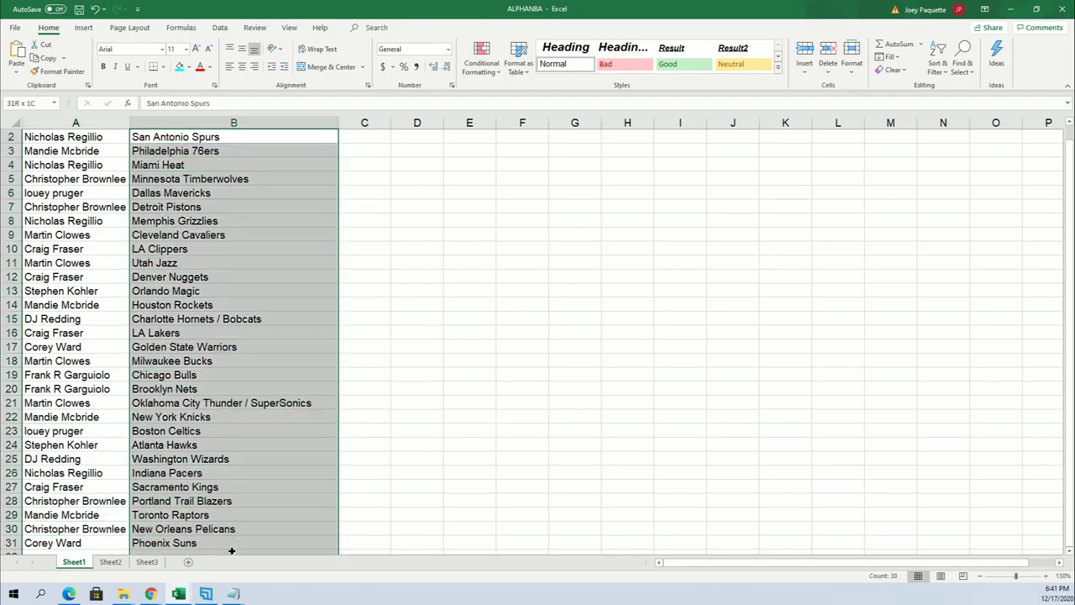
click(938, 60)
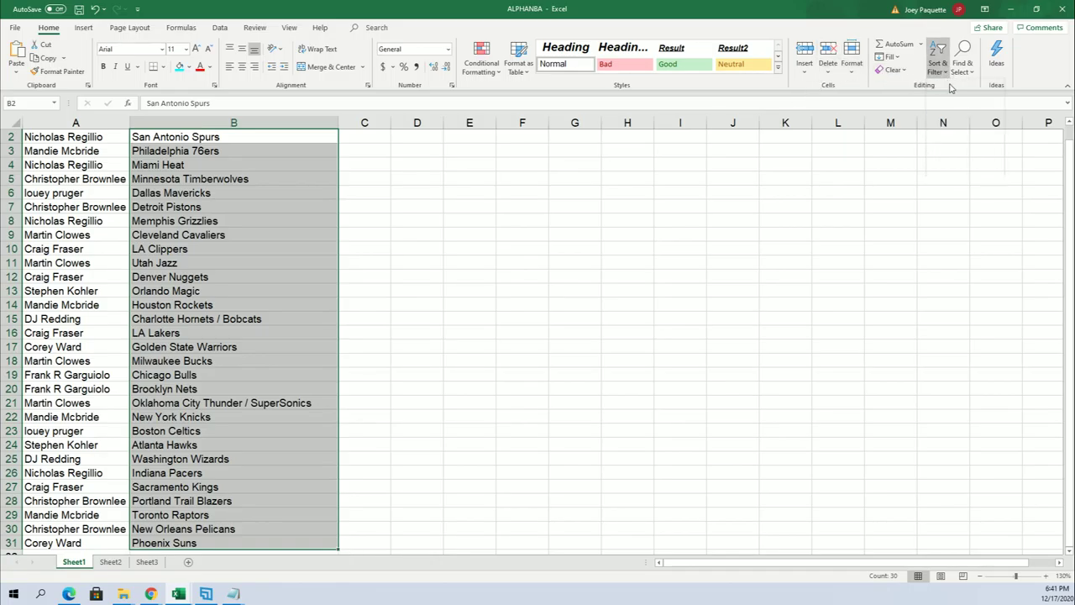
click(957, 88)
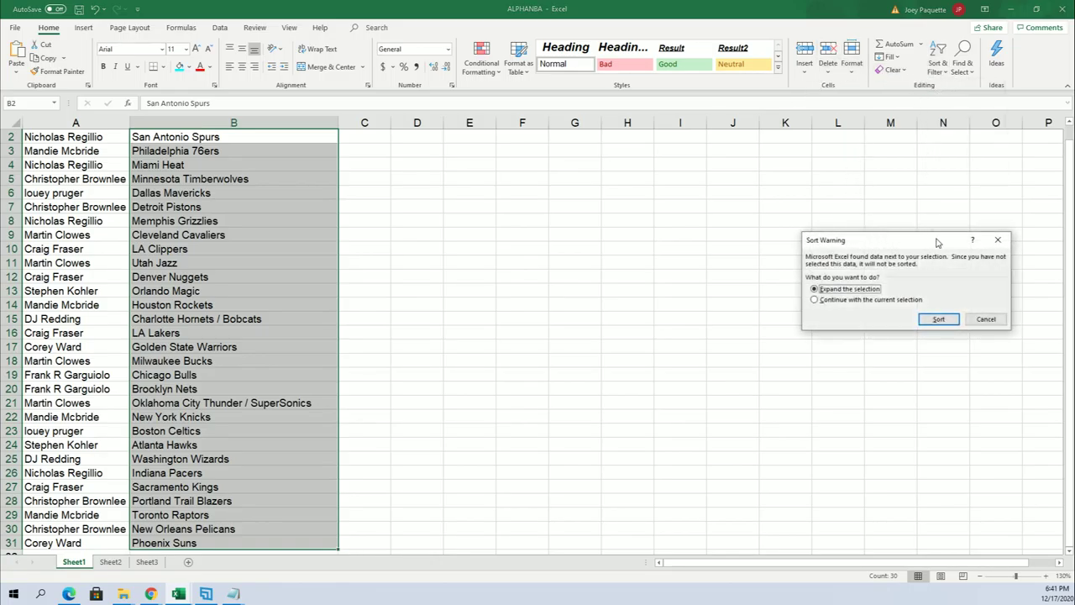
click(938, 320)
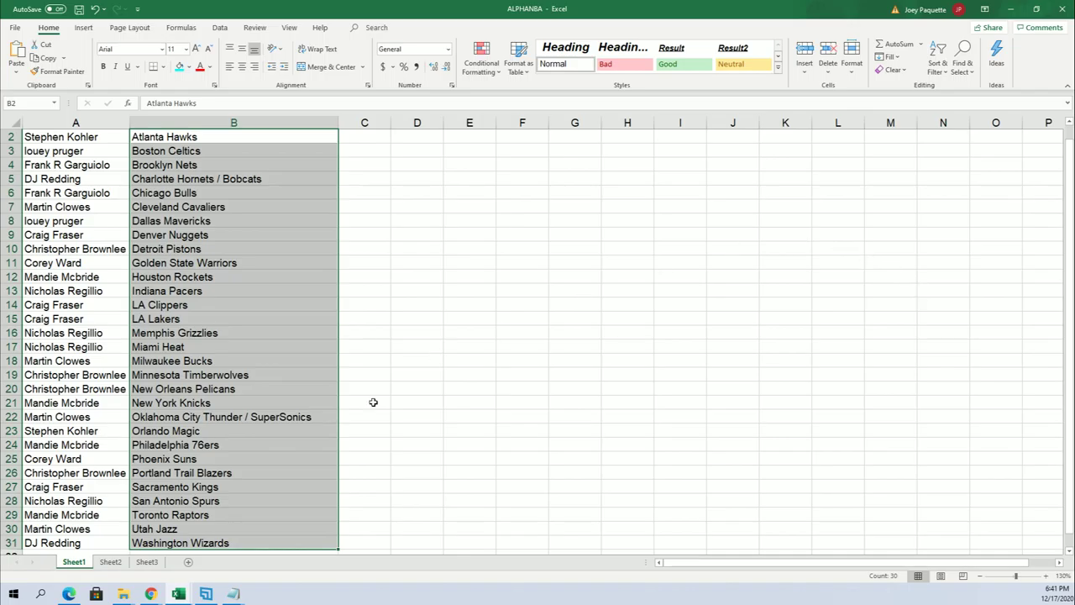